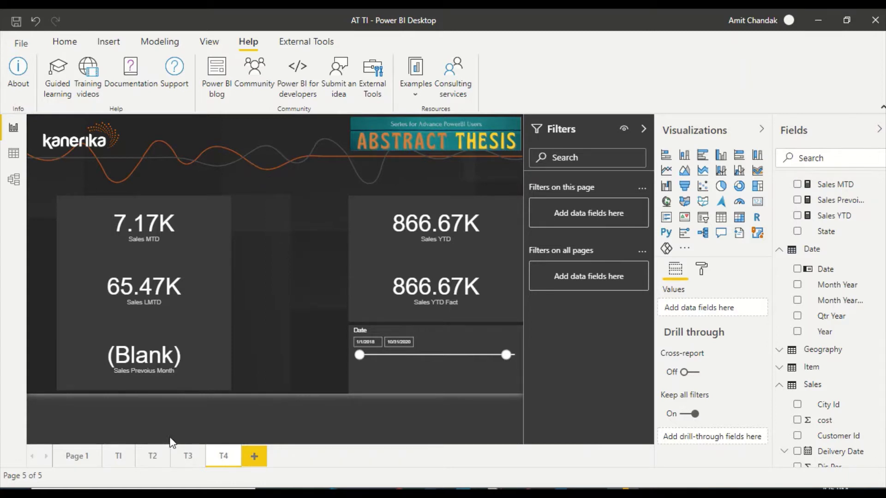
click(189, 457)
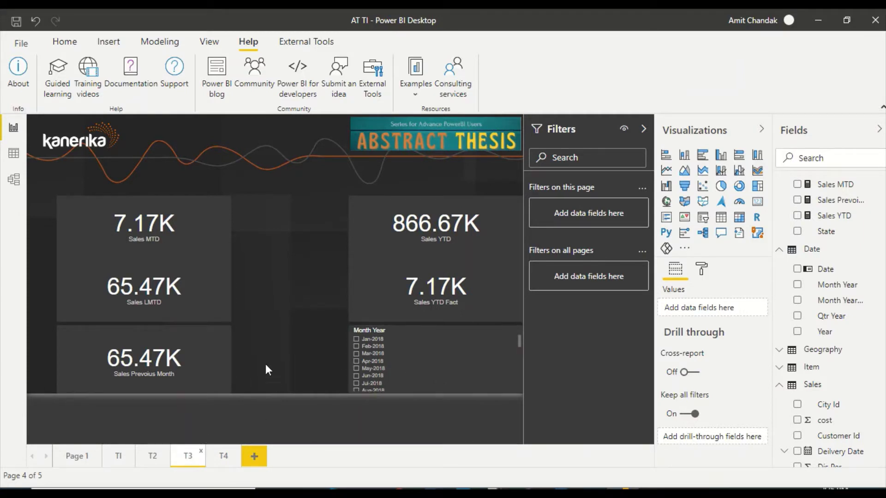
scroll(454, 375, down, 7)
scroll(454, 375, down, 3)
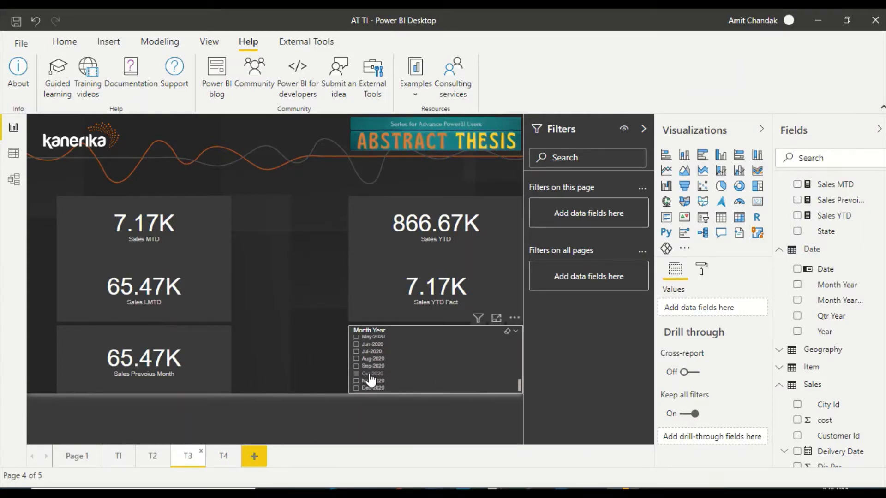
click(178, 294)
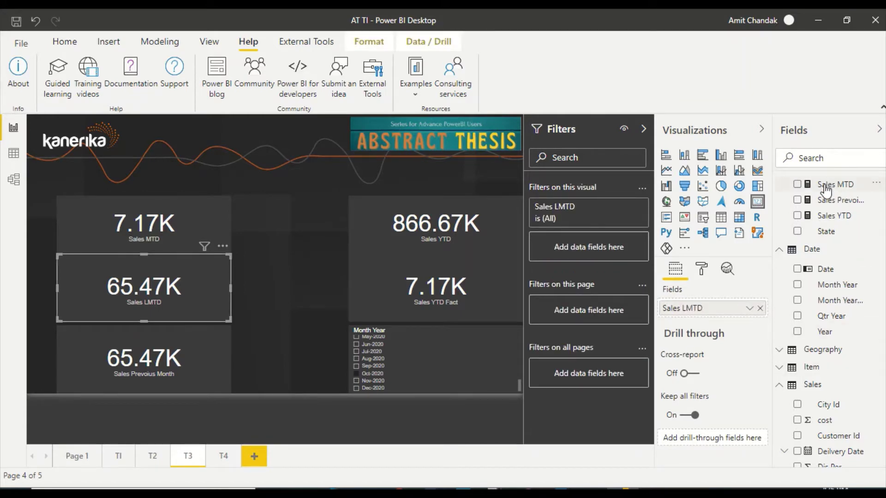
scroll(828, 216, up, 2)
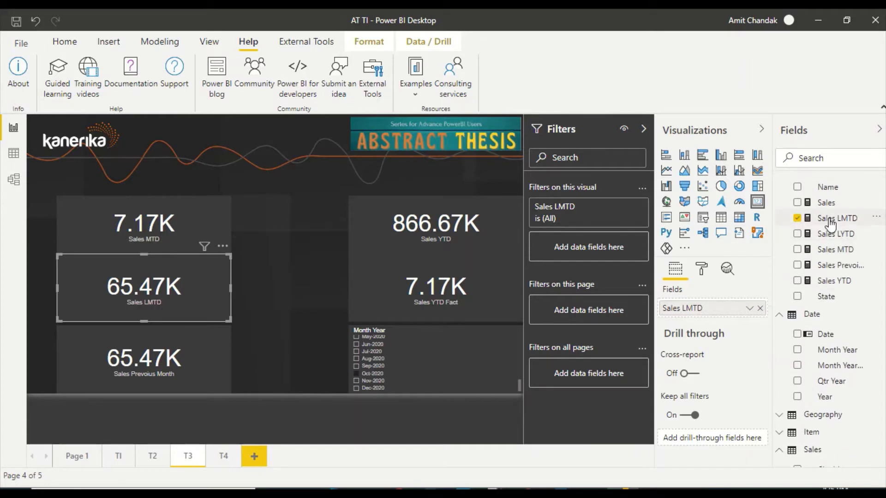
click(831, 221)
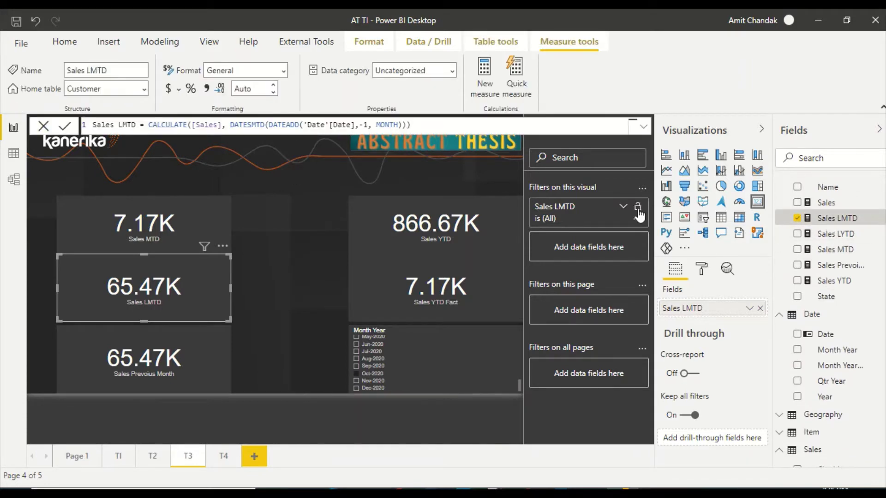
click(835, 267)
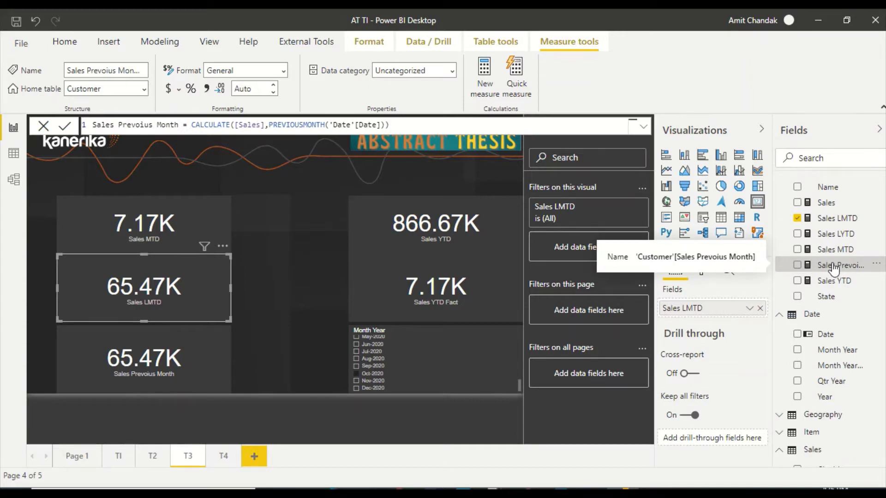
click(223, 457)
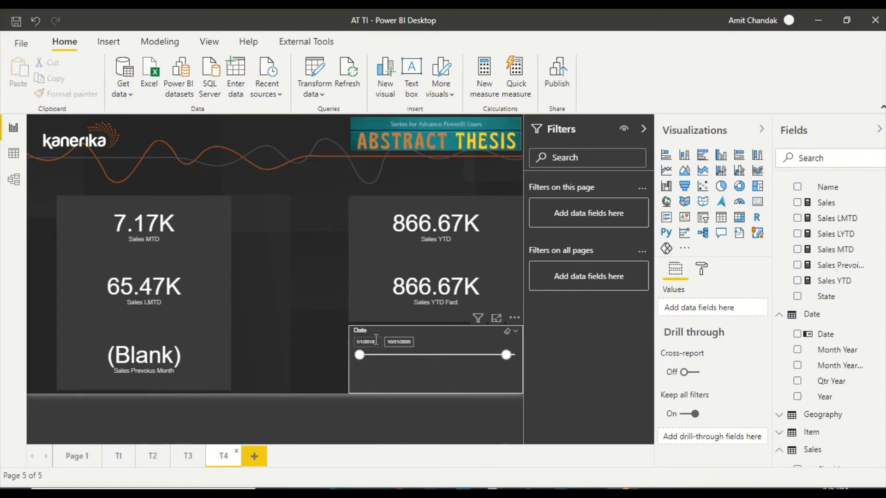
Set the T4 Date slicer start to 2/28/2018, then view the Sales table's raw data
click(376, 340)
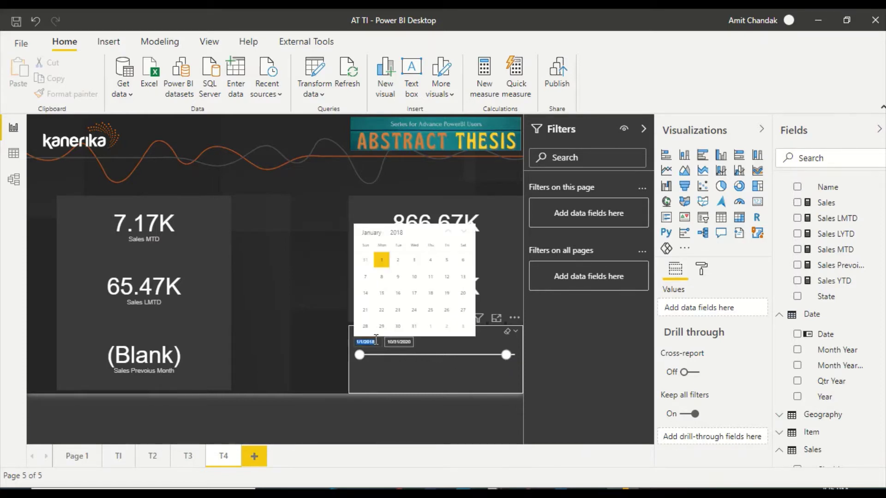
click(463, 231)
click(415, 326)
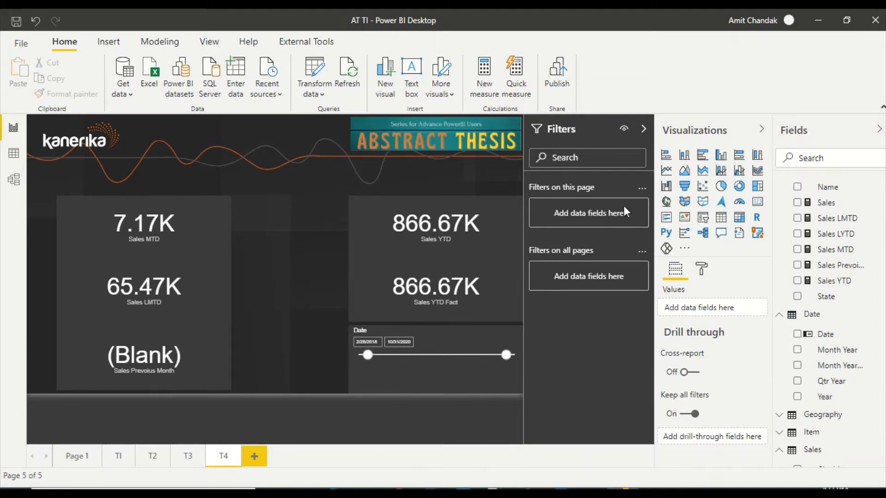
click(11, 157)
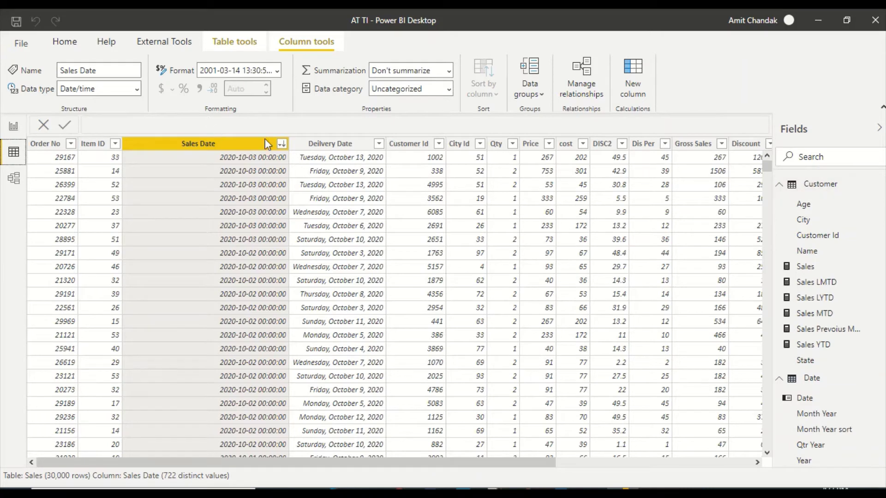
Sort Sales Date ascending to find the earliest date, 2018-10-13, then return to the report
click(281, 144)
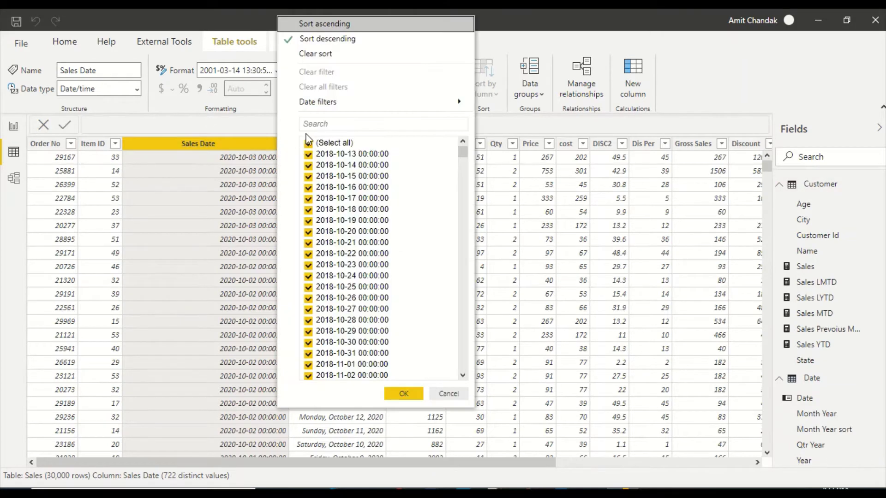
click(330, 25)
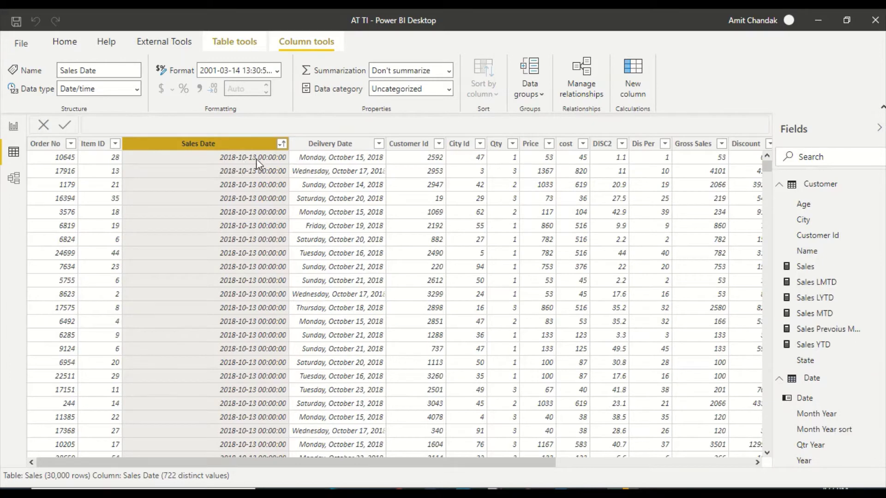
click(14, 126)
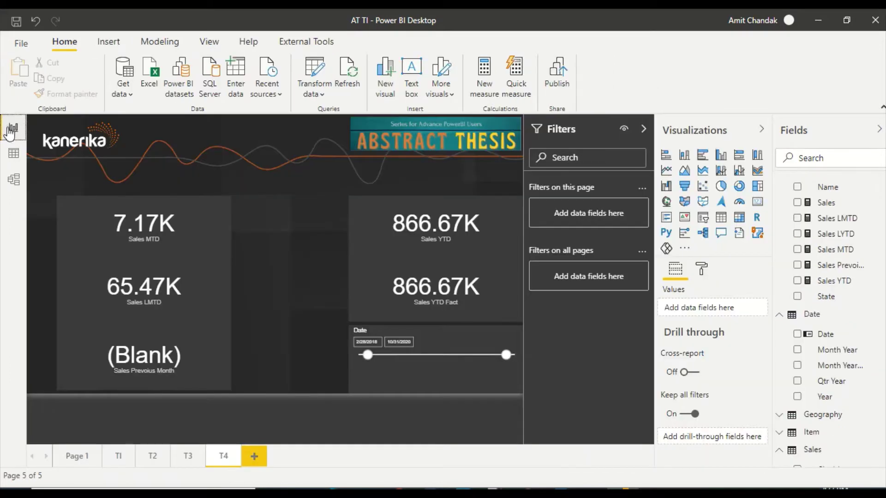
Move the T4 Date slicer start date forward to 11/30/2018
click(367, 342)
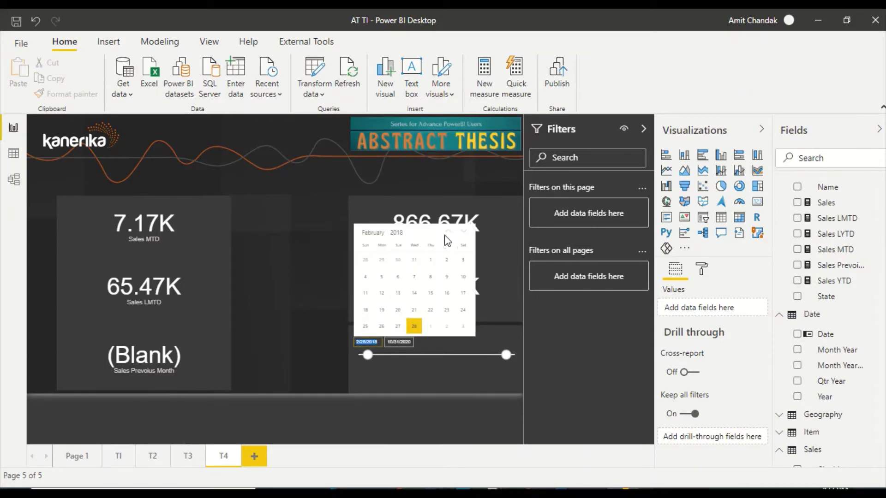
click(463, 231)
click(464, 232)
click(463, 231)
click(463, 232)
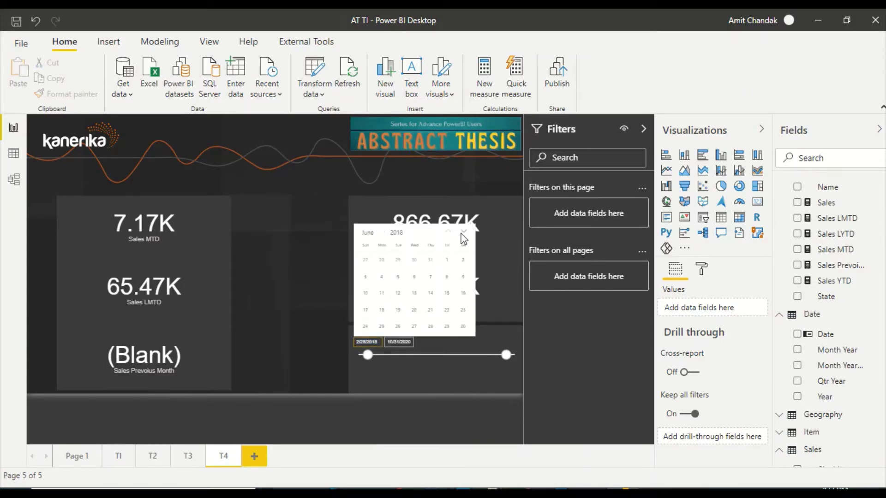
click(464, 231)
click(463, 232)
click(463, 231)
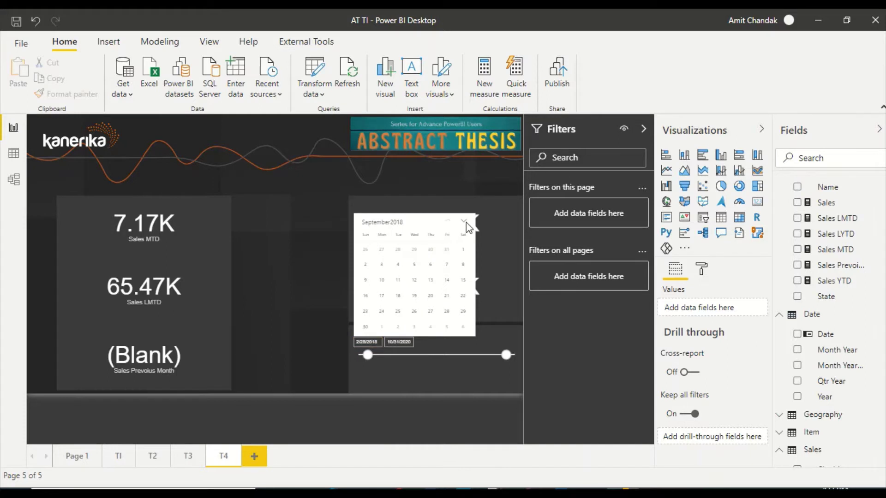
click(464, 222)
click(464, 231)
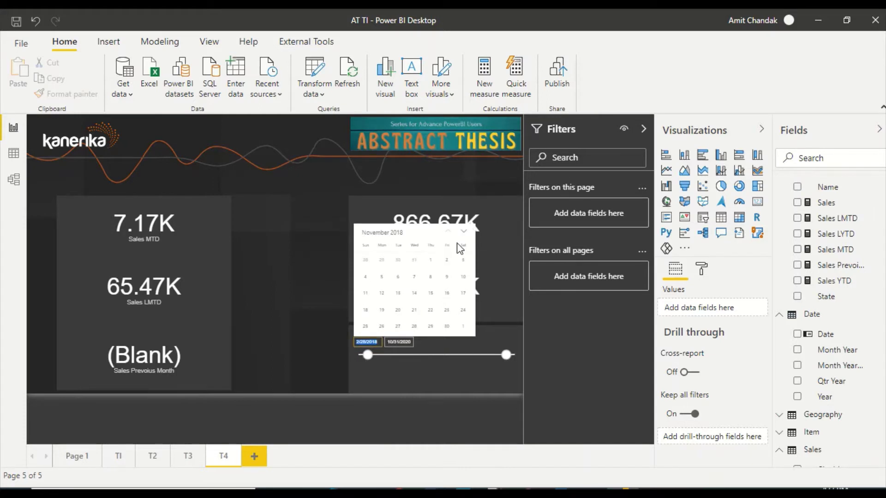
click(447, 327)
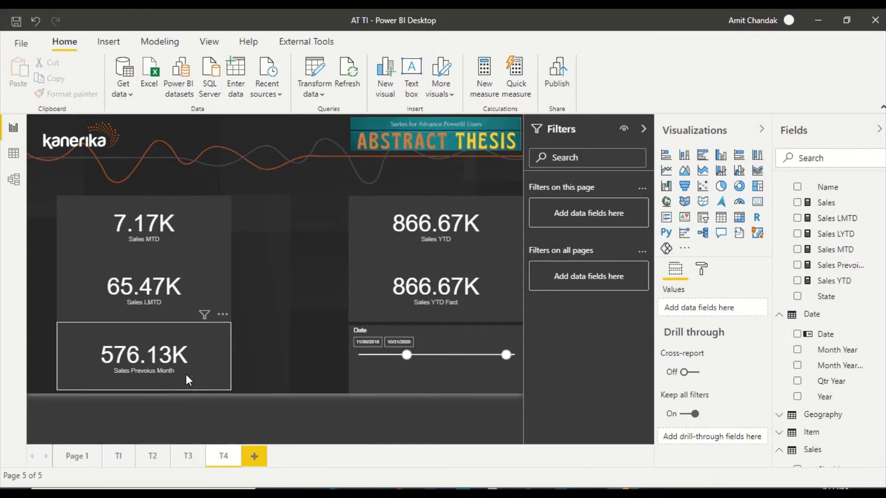
Look through the TI, T2 and T4 report pages, ending on T2
click(118, 461)
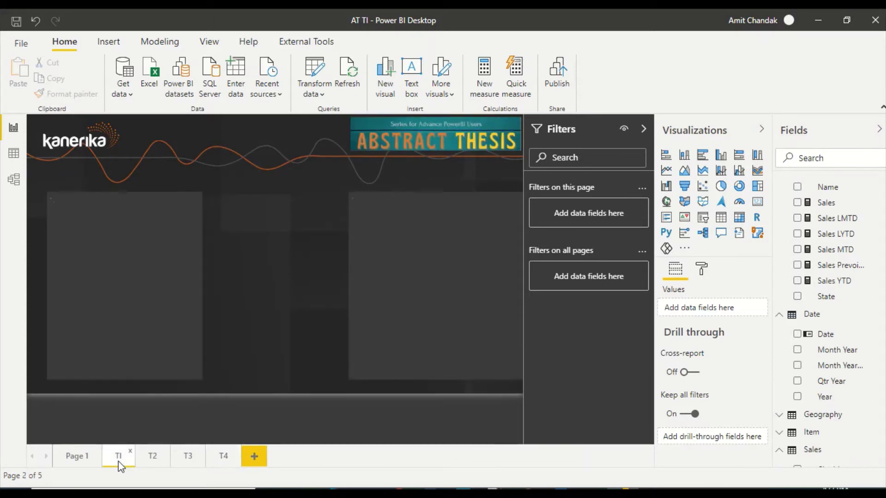
click(150, 456)
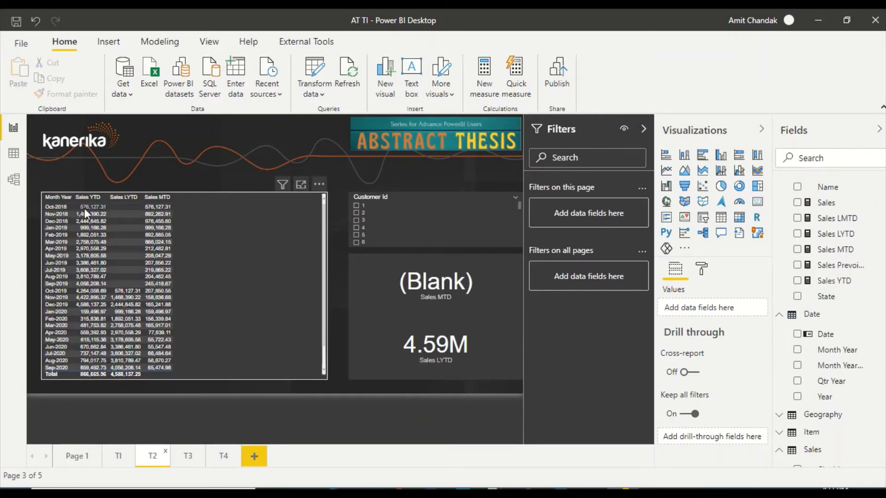
mouse_move(87, 208)
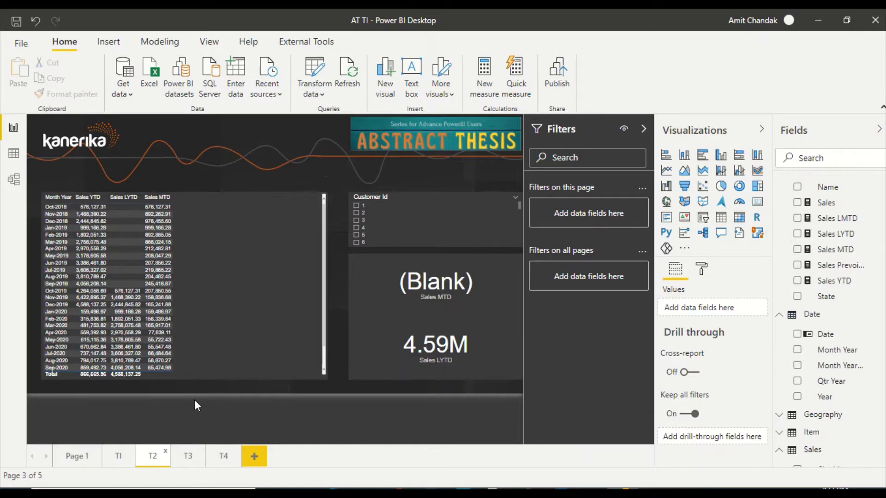
click(226, 459)
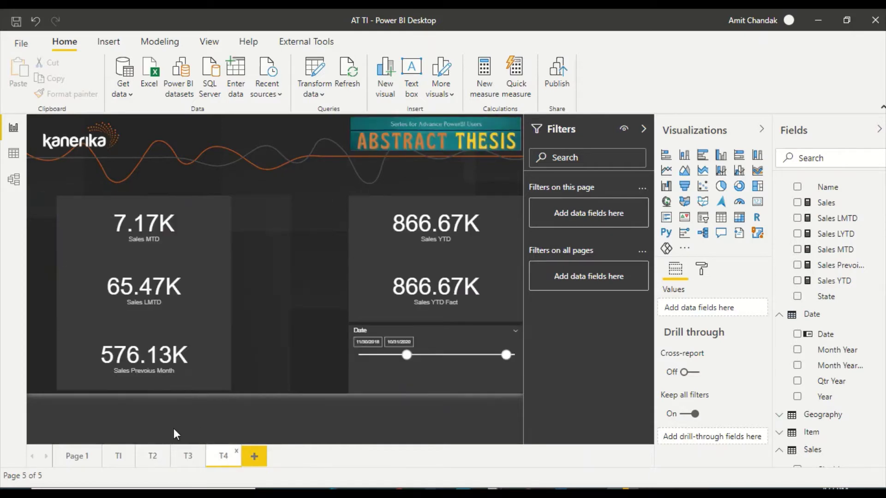
click(121, 460)
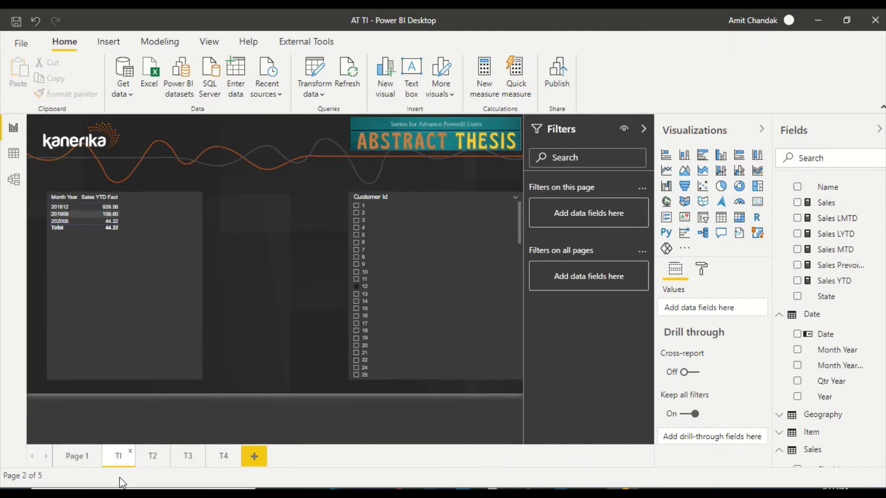
click(156, 459)
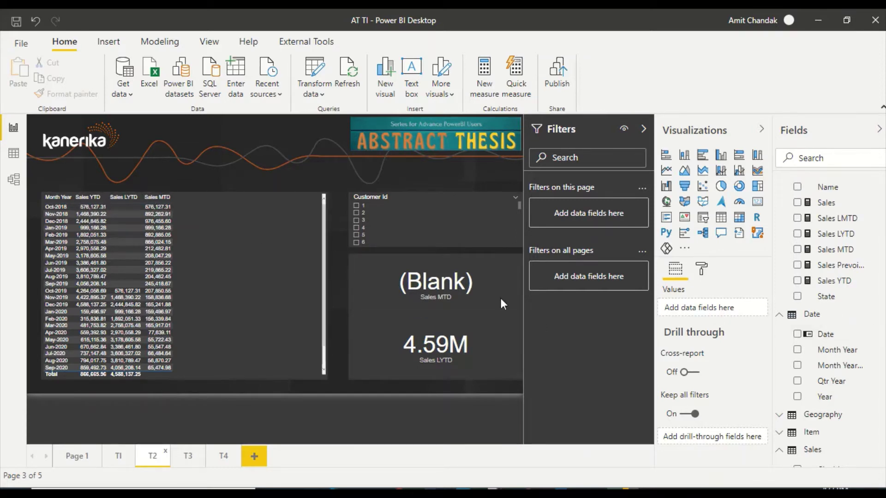
Raise the T2 monthly sales table's text size to 13 pt and enlarge it to show more rows
click(220, 289)
click(705, 272)
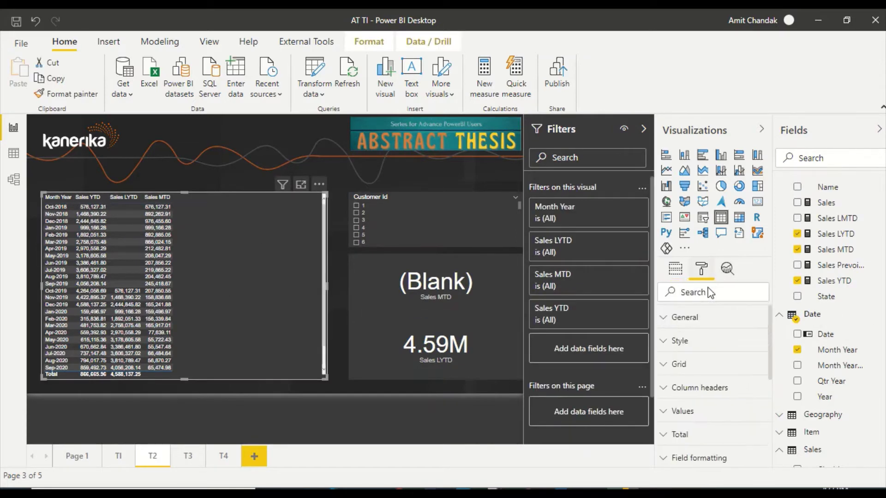
text(size)
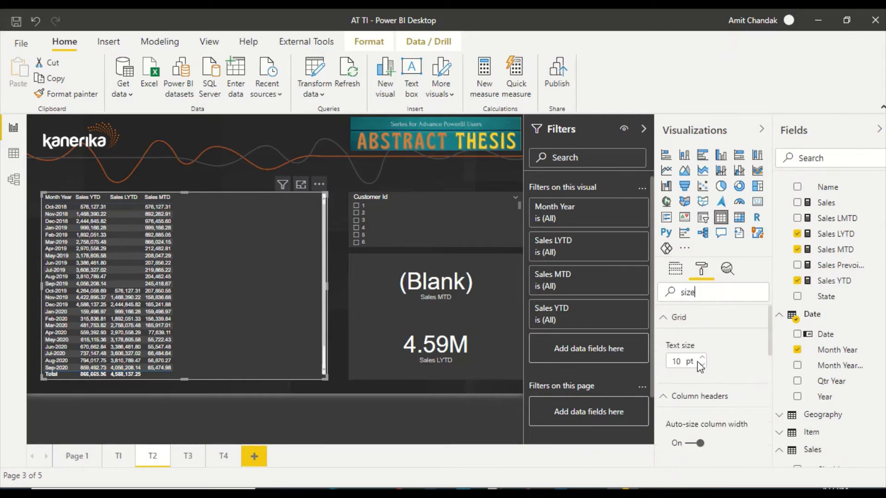
click(702, 359)
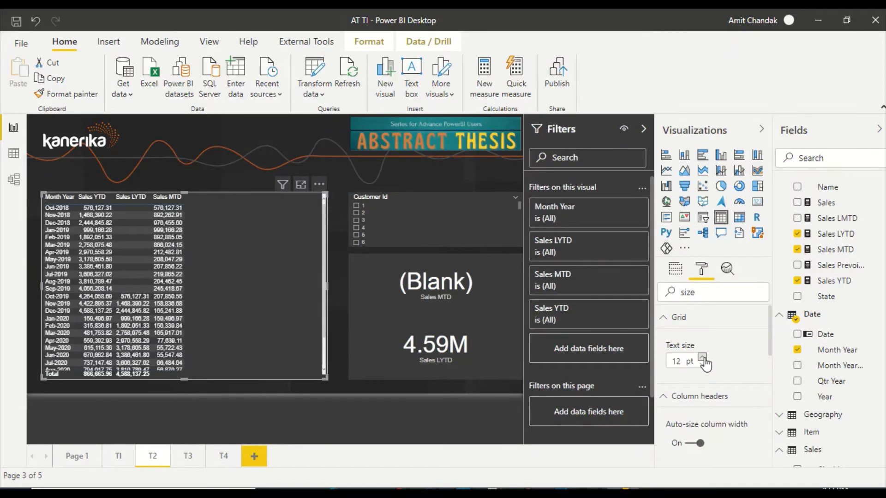
key(Up)
key(Up)
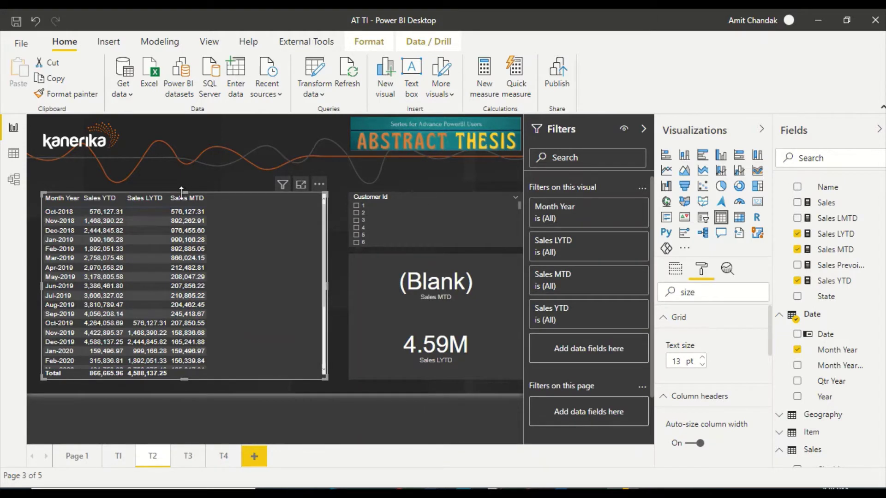
drag(182, 193, 182, 168)
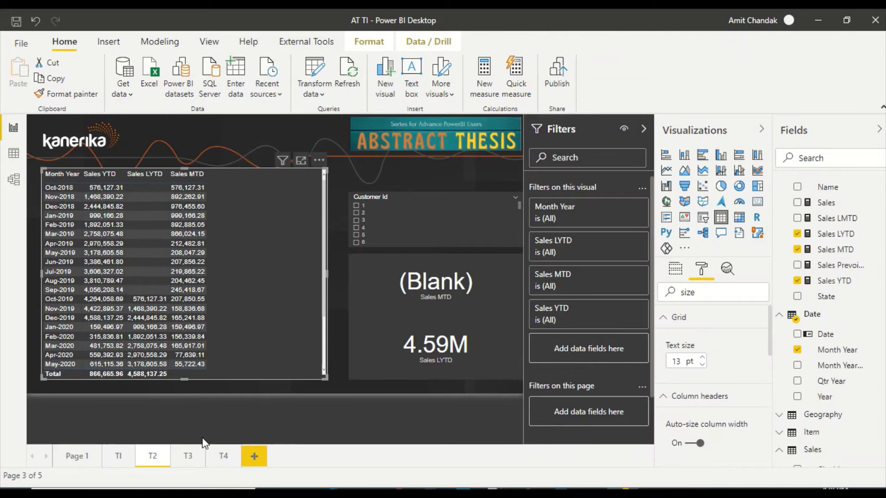
click(222, 455)
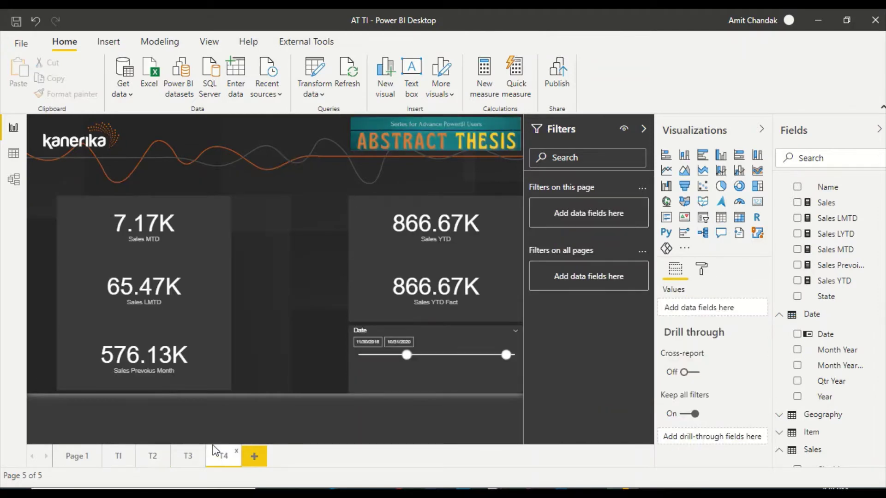
Set the T4 slicer start to 11/1/2018 and compare the cards against page T2's table
click(374, 343)
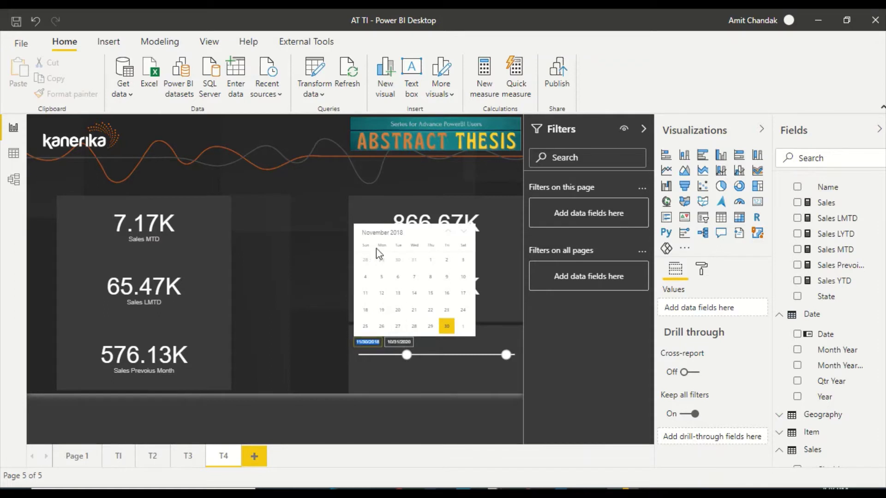
click(428, 262)
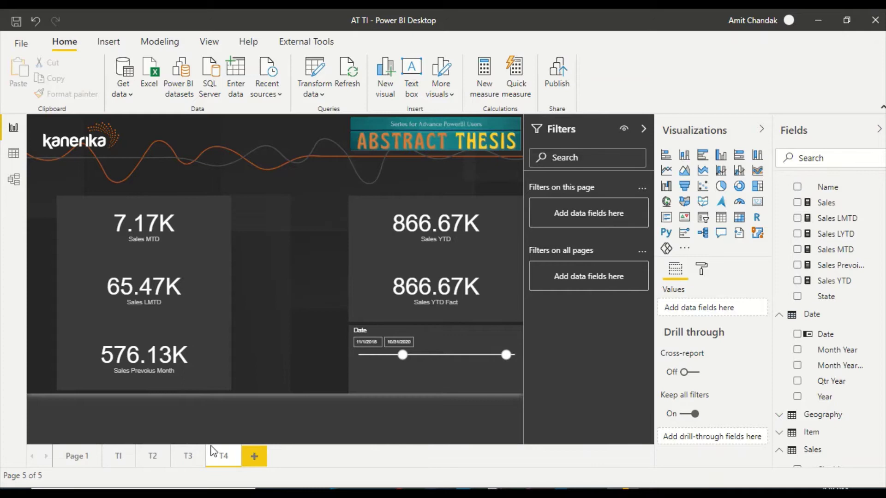
click(152, 455)
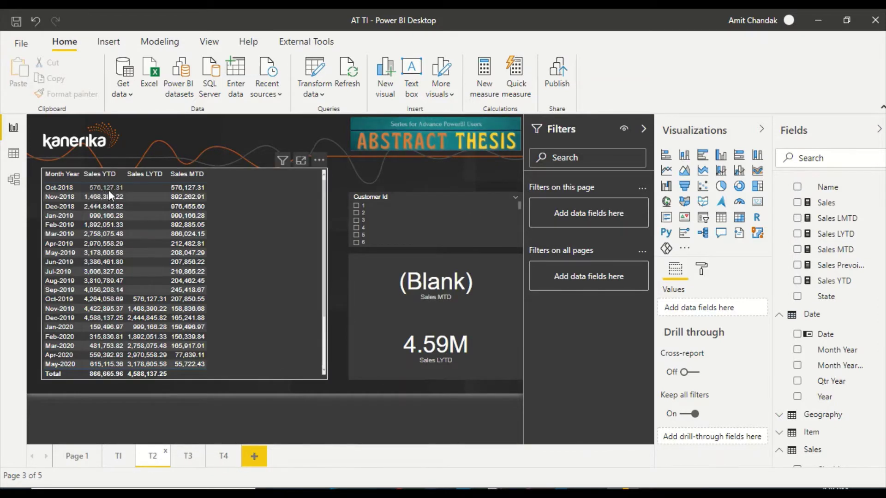
click(224, 459)
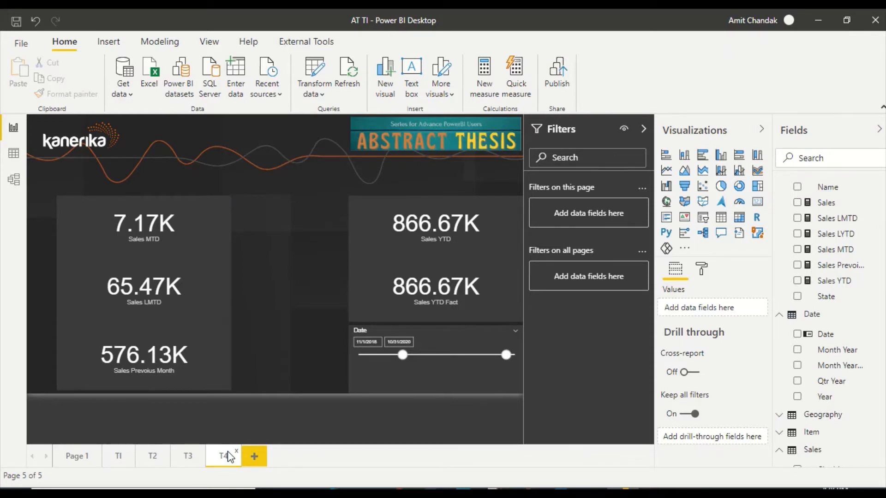
Change the T4 Date slicer start date to 10/1/2020
click(361, 342)
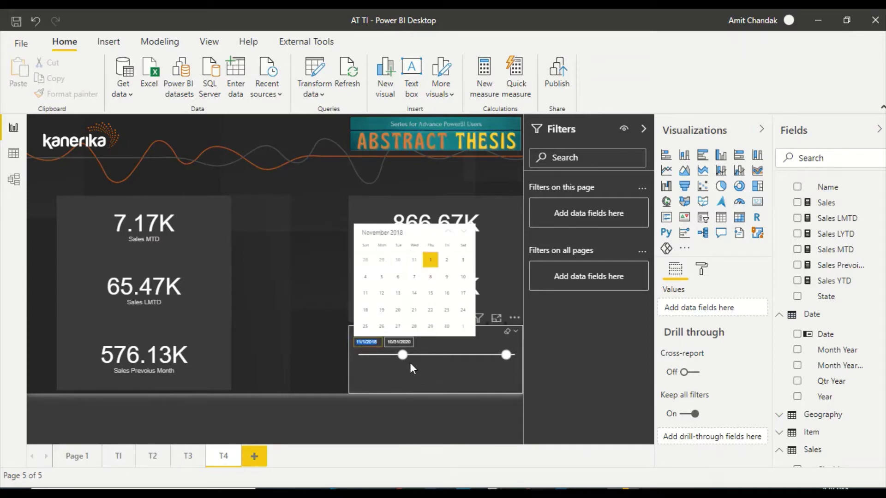
drag(408, 356, 502, 361)
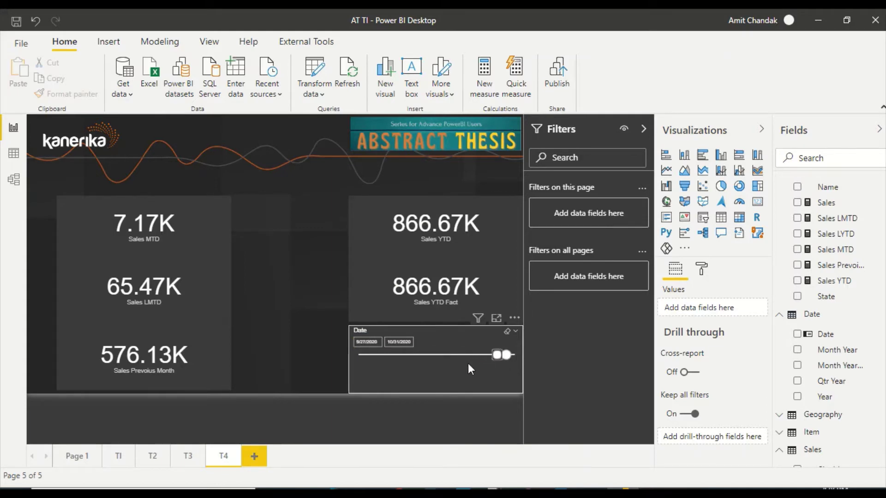
click(367, 342)
text(8/18/2020)
key(Return)
click(366, 342)
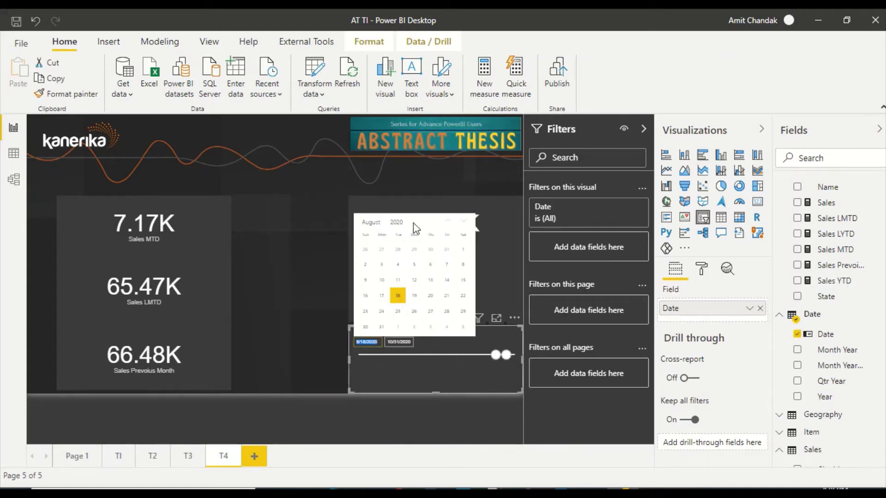
click(464, 222)
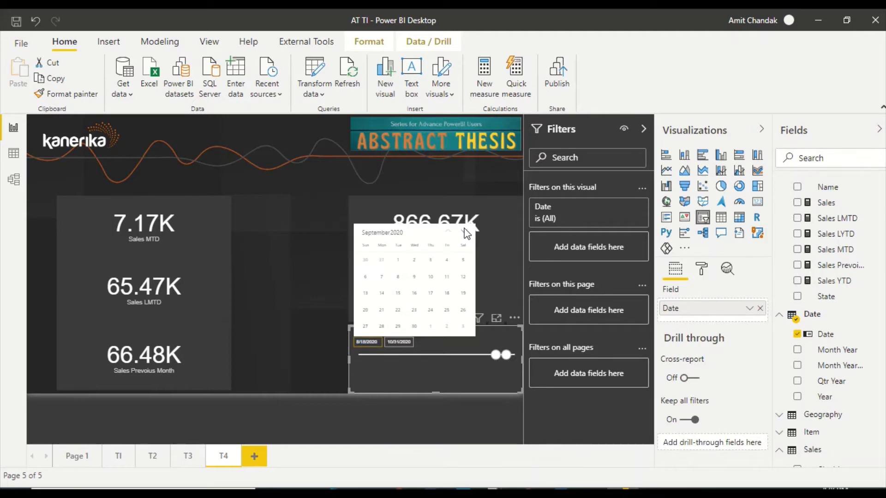
click(464, 230)
click(431, 260)
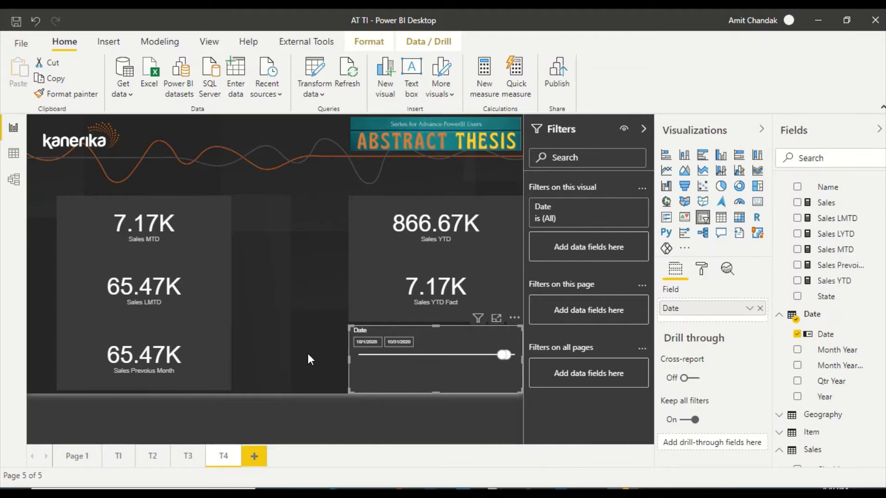
On a new page, build an enlarged table of Date with Sales MTD and Sales LMTD columns
click(254, 457)
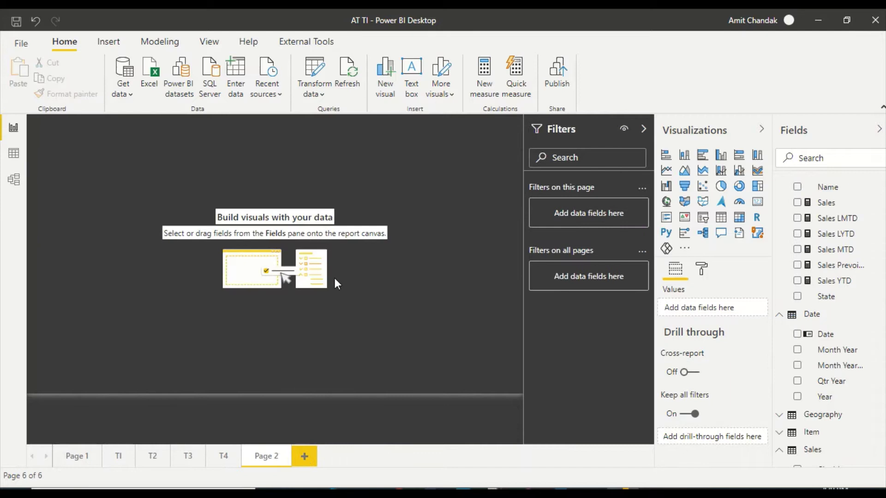
drag(825, 334, 135, 187)
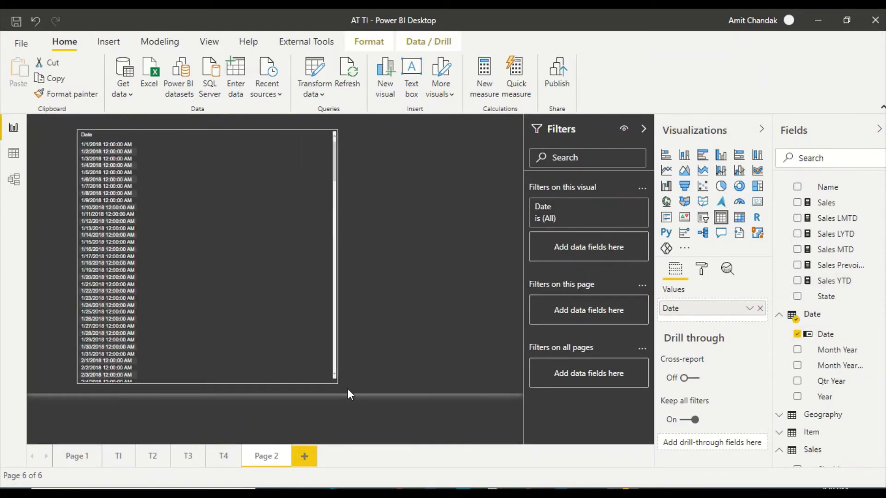
drag(348, 394, 351, 393)
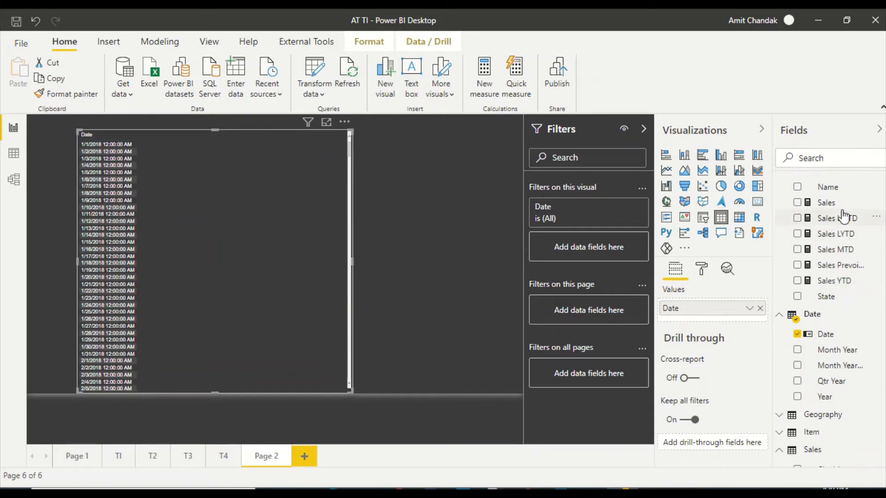
drag(840, 249, 201, 145)
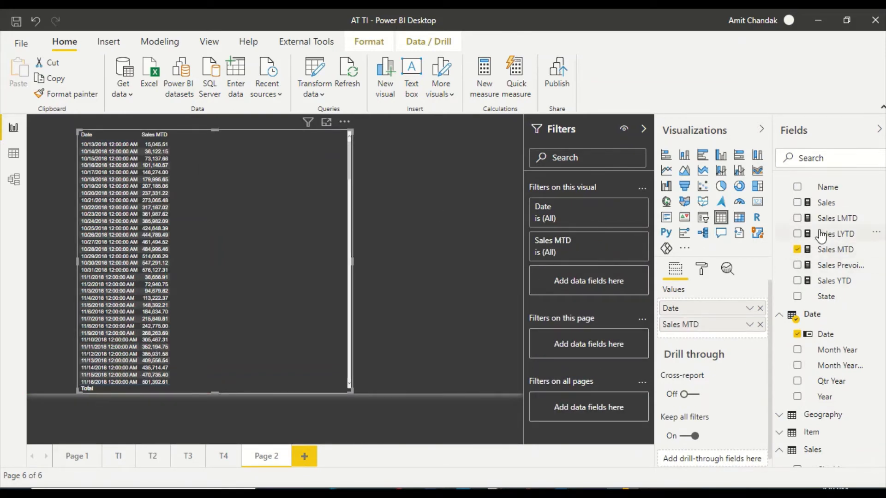
drag(835, 218, 238, 147)
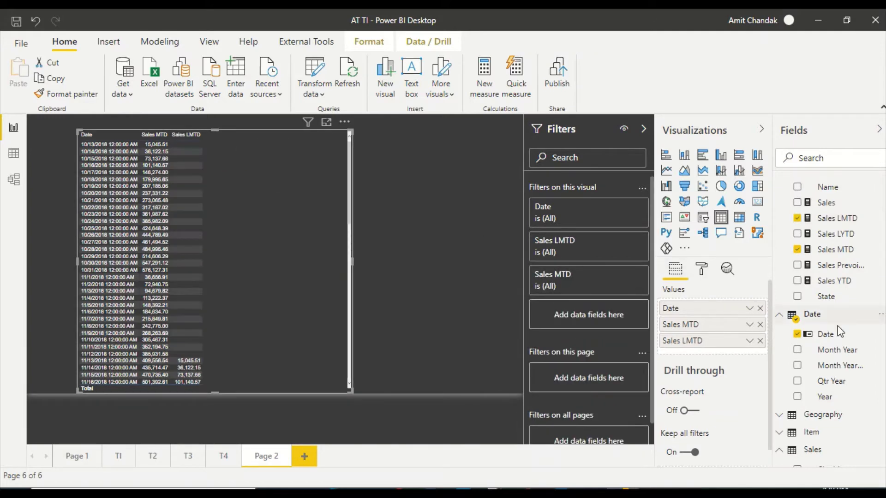
Add Sales Prevoius Month to the daily table and scroll through its values by date
drag(828, 270, 271, 173)
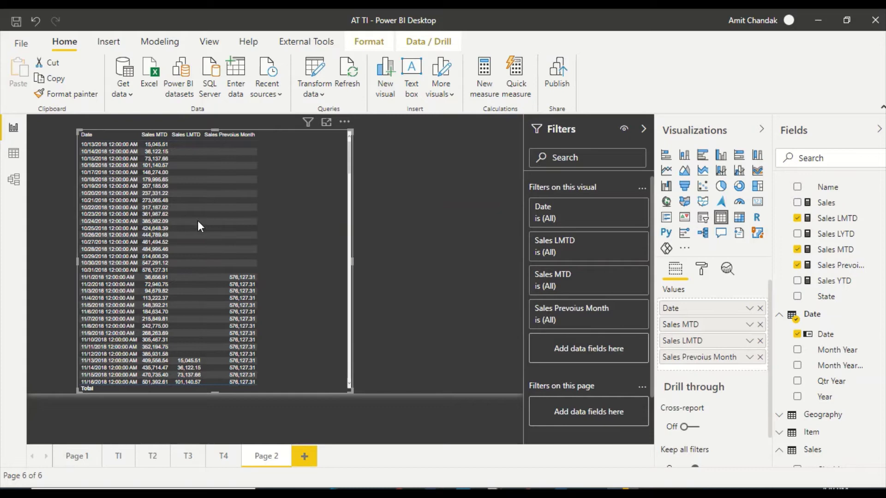
scroll(172, 268, down, 4)
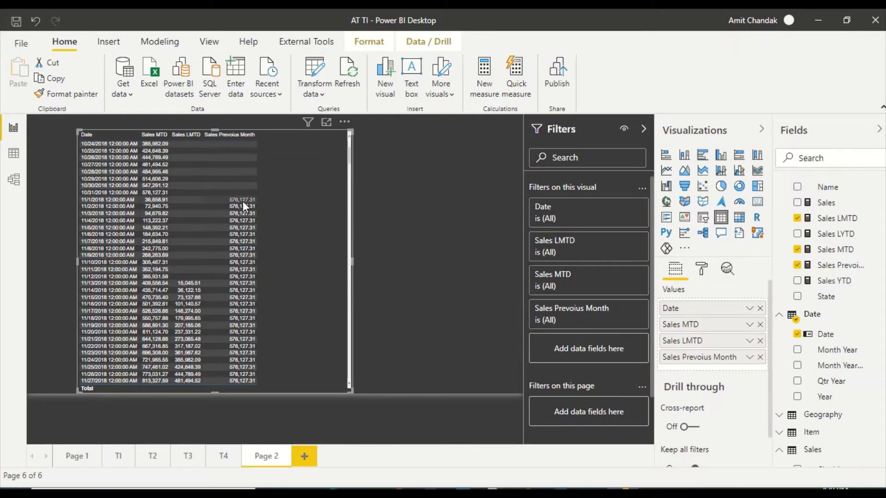
mouse_move(182, 284)
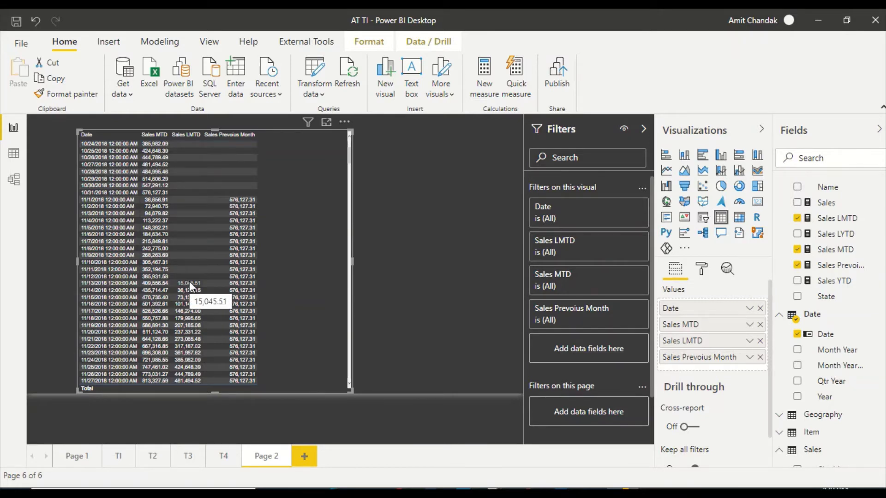
scroll(161, 179, up, 4)
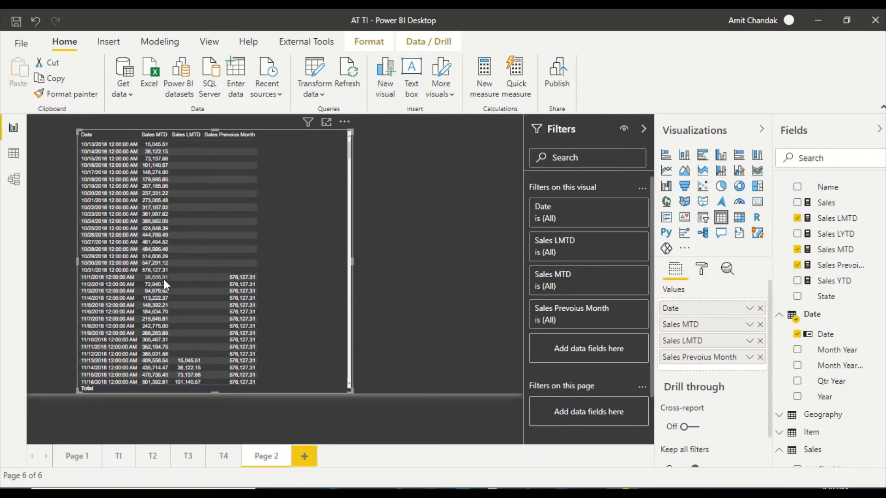
mouse_move(182, 361)
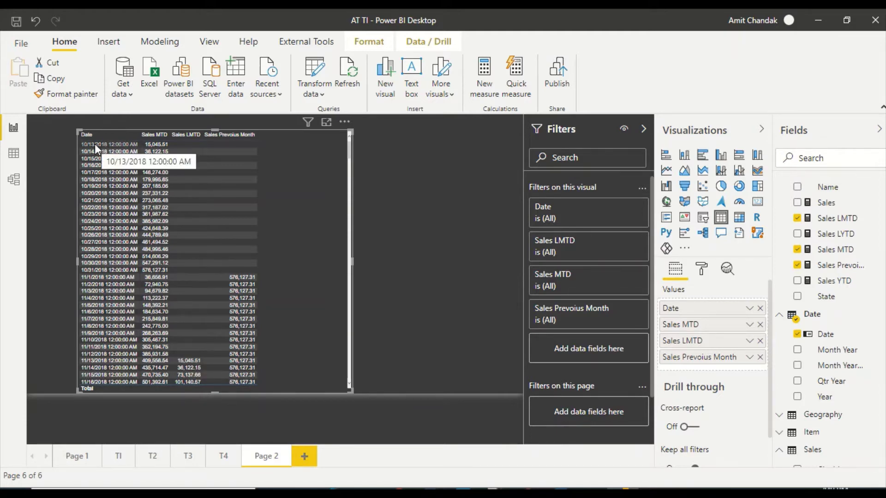
scroll(186, 363, down, 5)
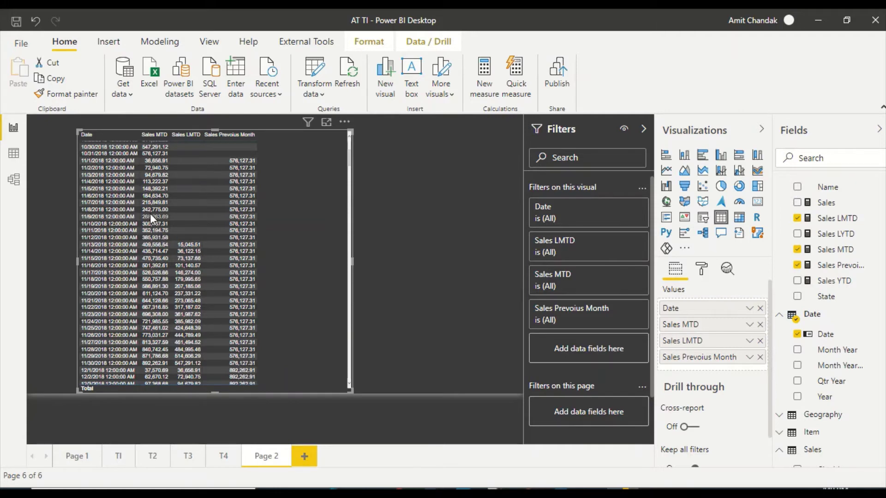
scroll(155, 225, up, 2)
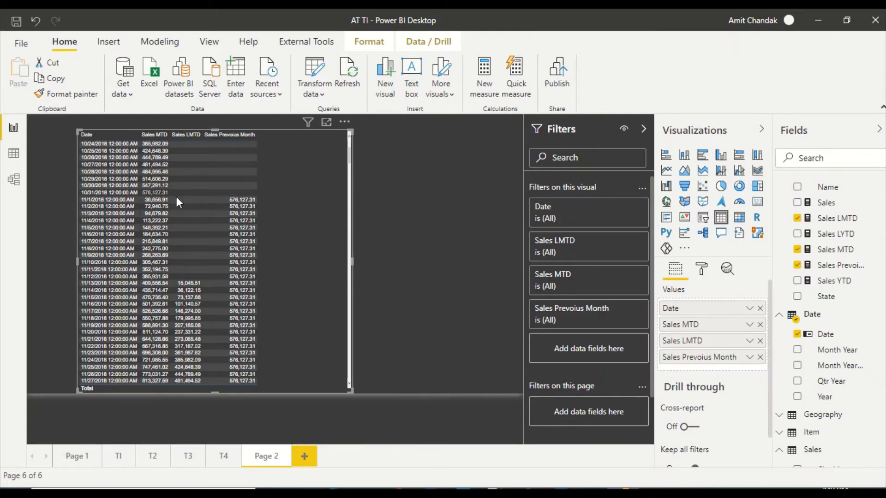
scroll(255, 266, down, 2)
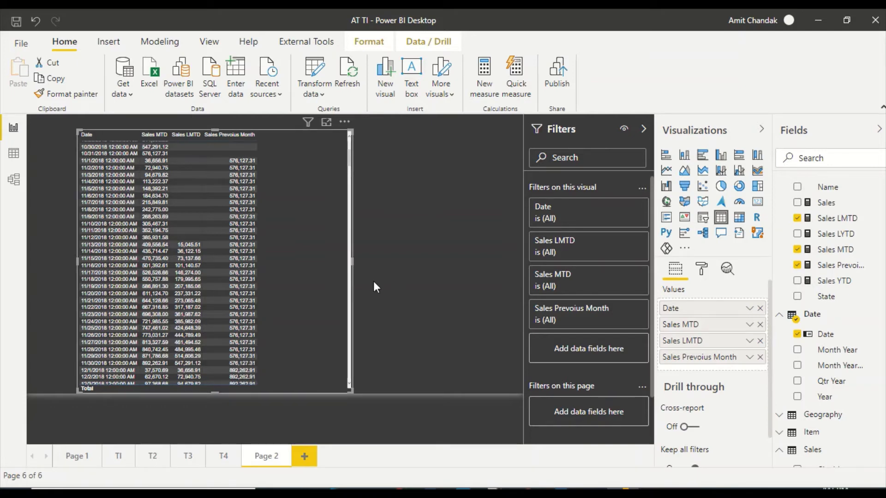
Drag the daily table's right edge to the right to widen it
drag(353, 262, 457, 261)
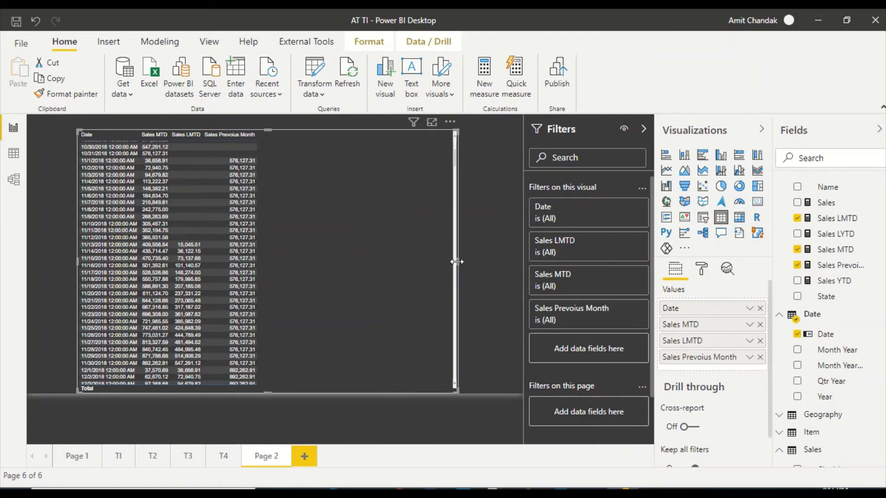
Create the measure Sales Previous Year = CALCULATE([Sales], PREVIOUSYEAR('Date'[Date]))
click(486, 86)
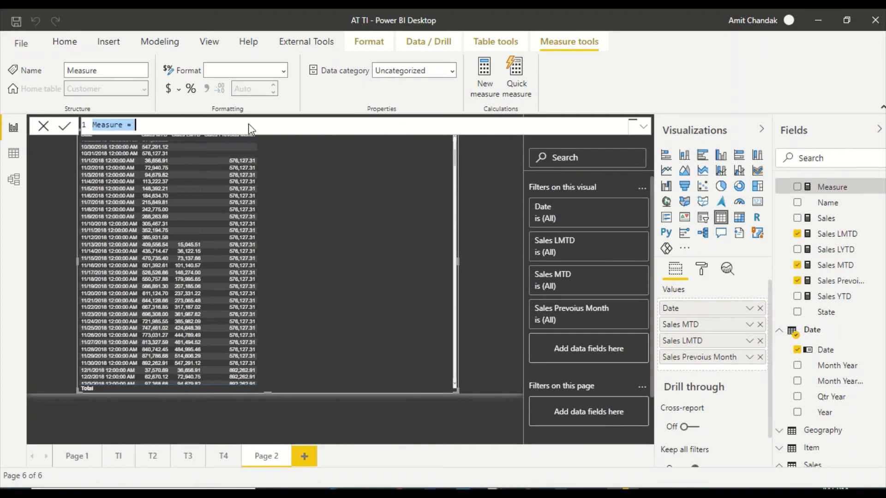
double_click(121, 124)
text(Sales )
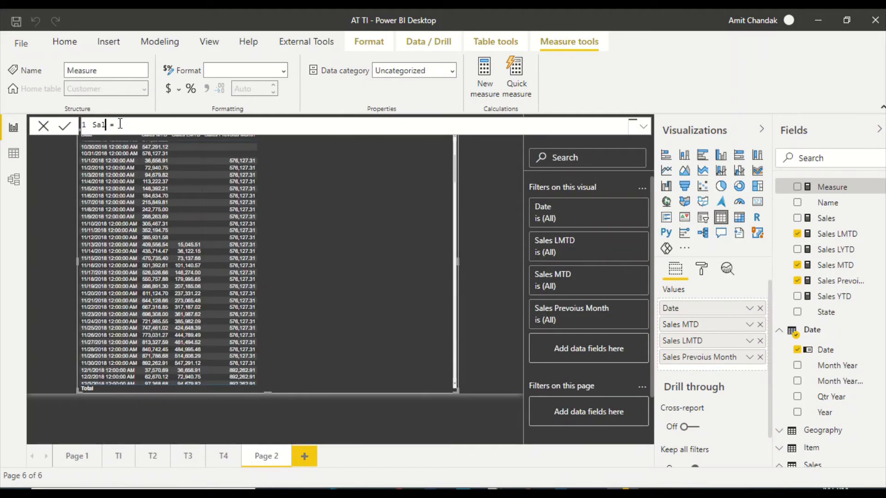
text(Previous Year)
key(End)
text(cal)
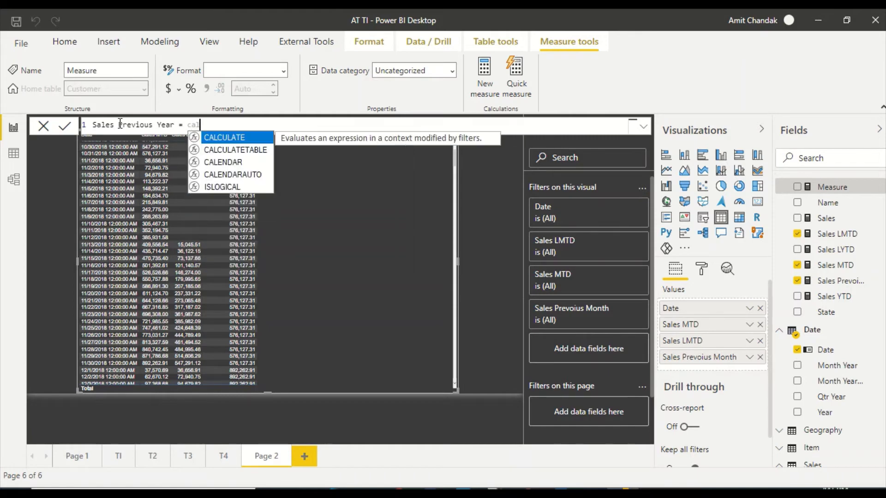
key(Tab)
text([sa)
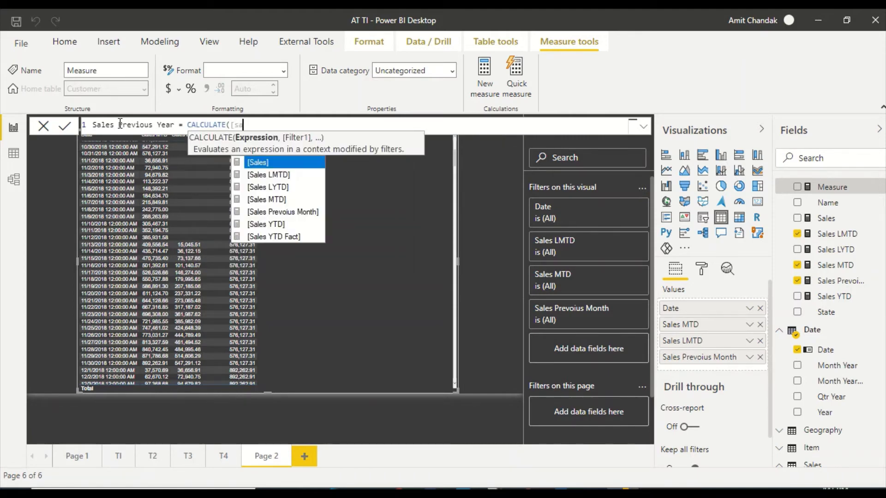
key(Tab)
text(, )
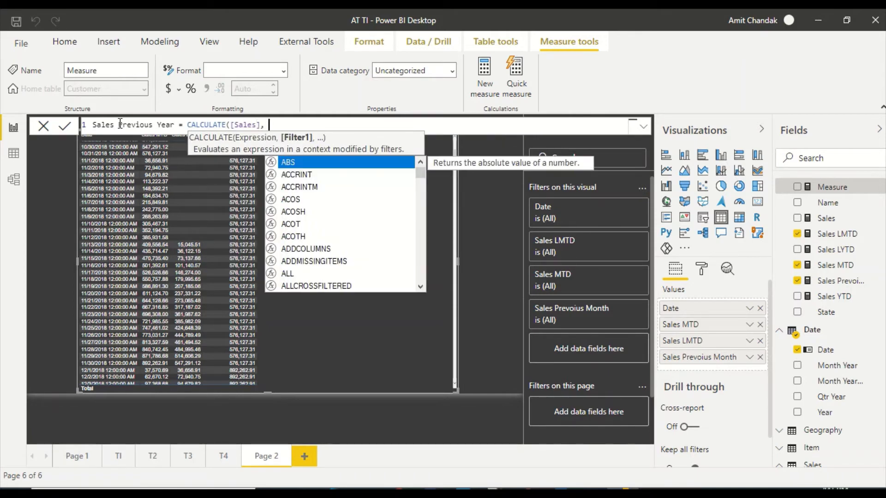
text(pre)
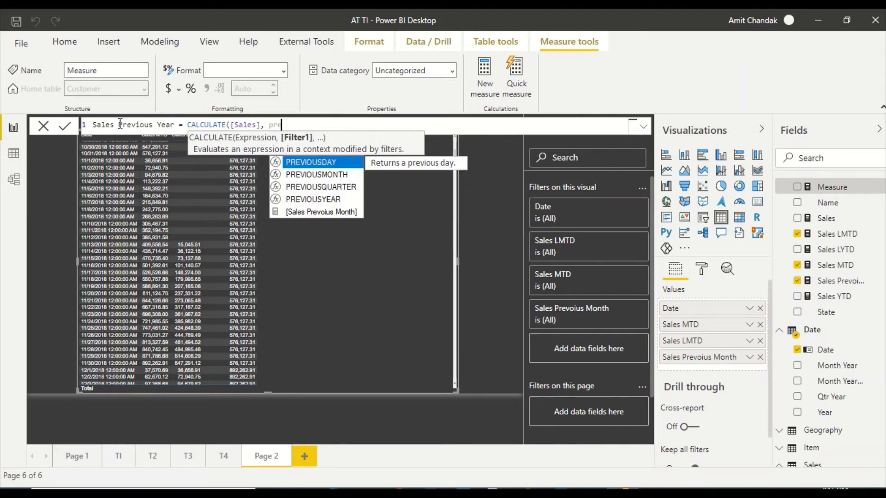
key(Down)
key(Down)
key(Down)
key(Tab)
text(da)
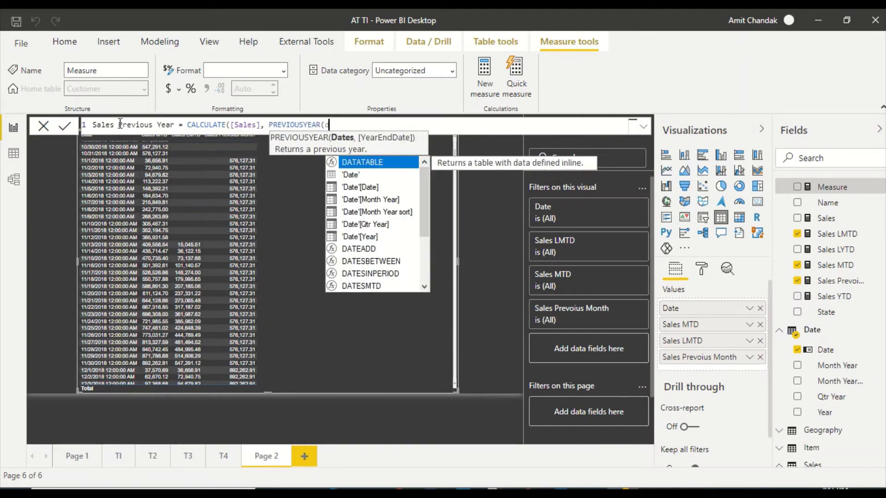
key(Down)
key(Down)
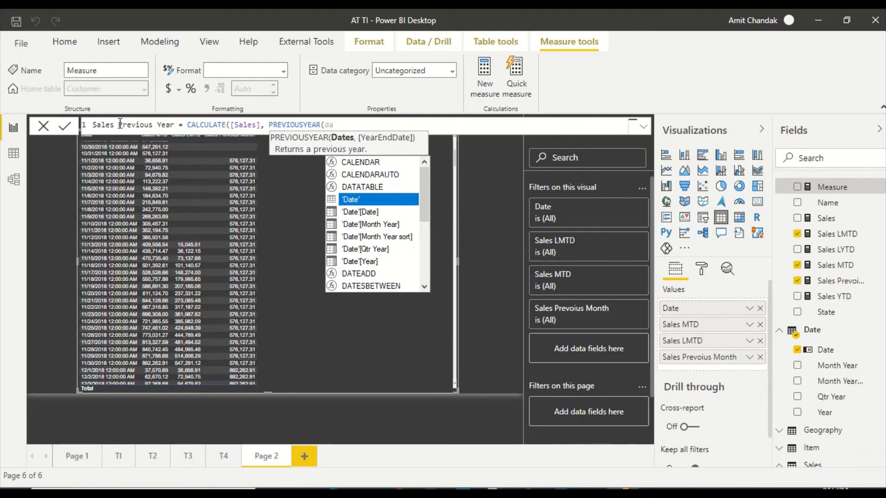
key(Tab)
text()))
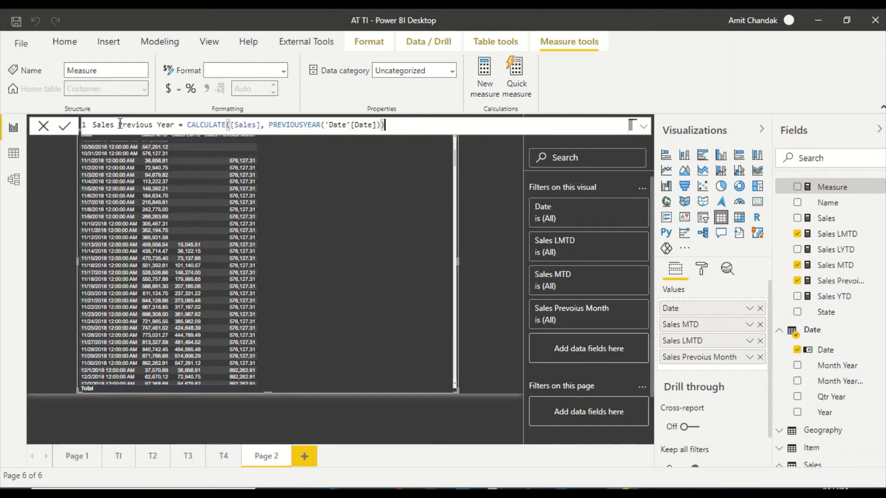
key(Return)
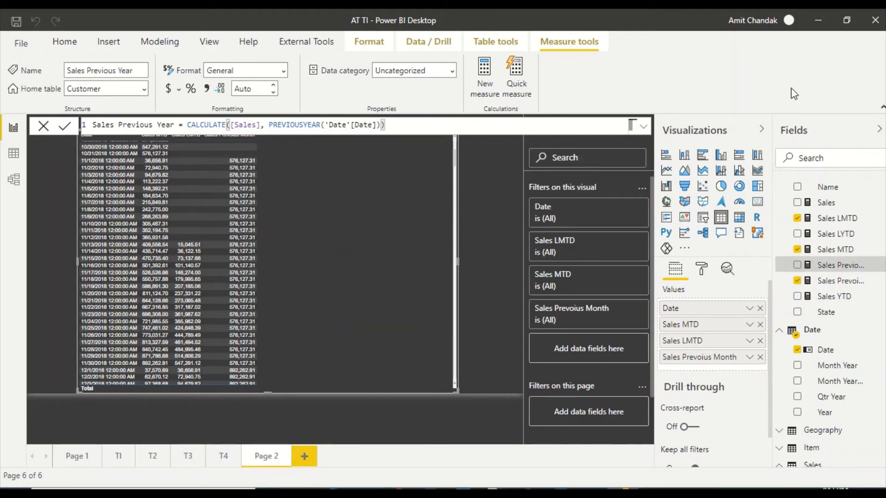
Rename the Sales Prevoius Month measure to Sales Previous Month
click(852, 281)
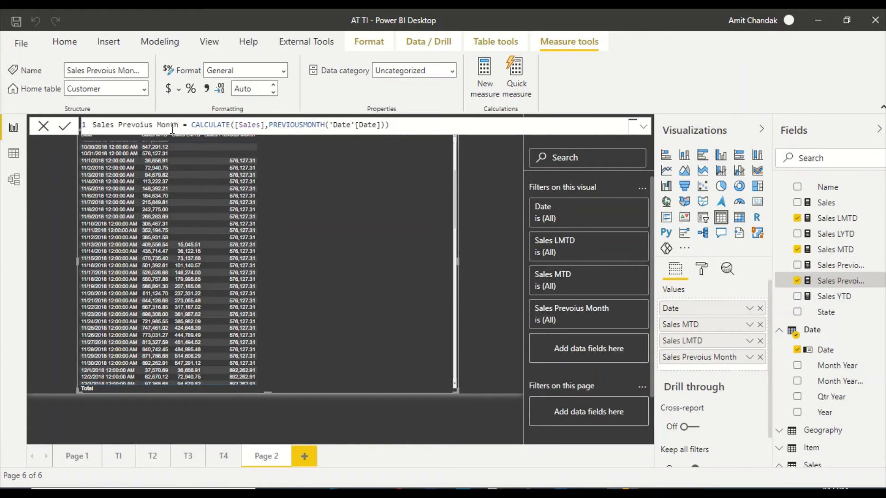
double_click(135, 124)
key(Right)
key(Right)
key(Right)
key(Right)
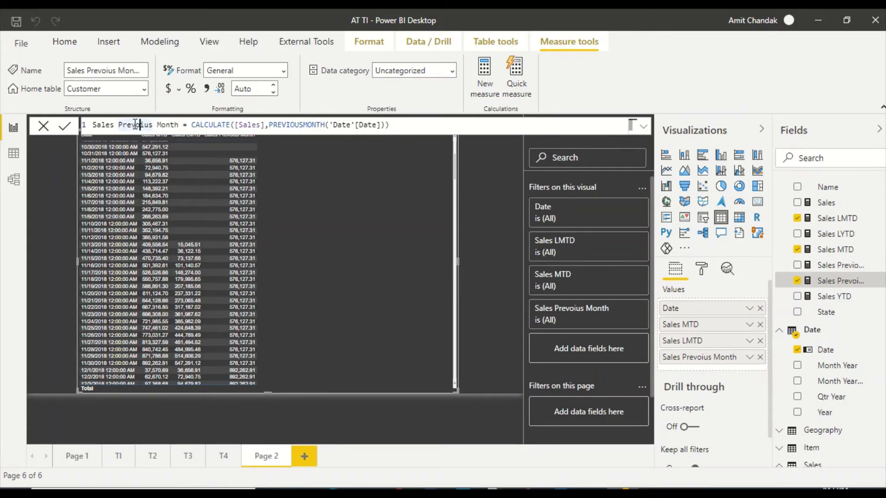
key(BackSpace)
key(BackSpace)
key(BackSpace)
key(BackSpace)
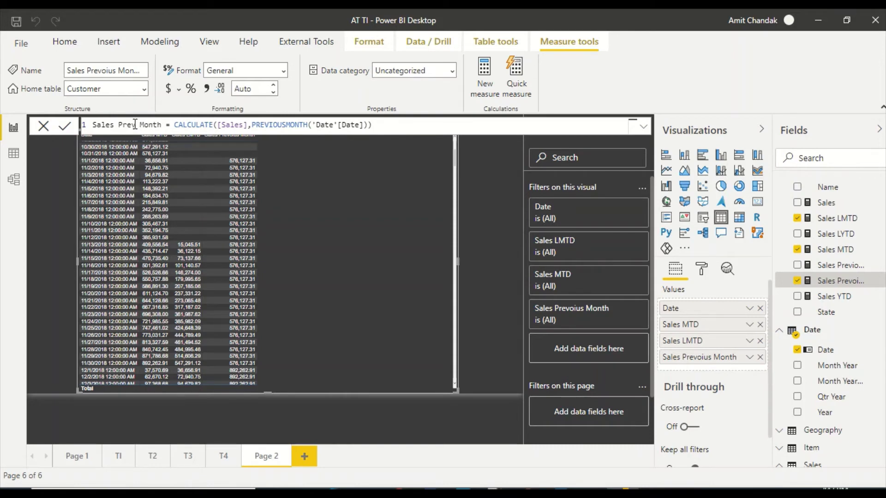
text(ious)
key(Return)
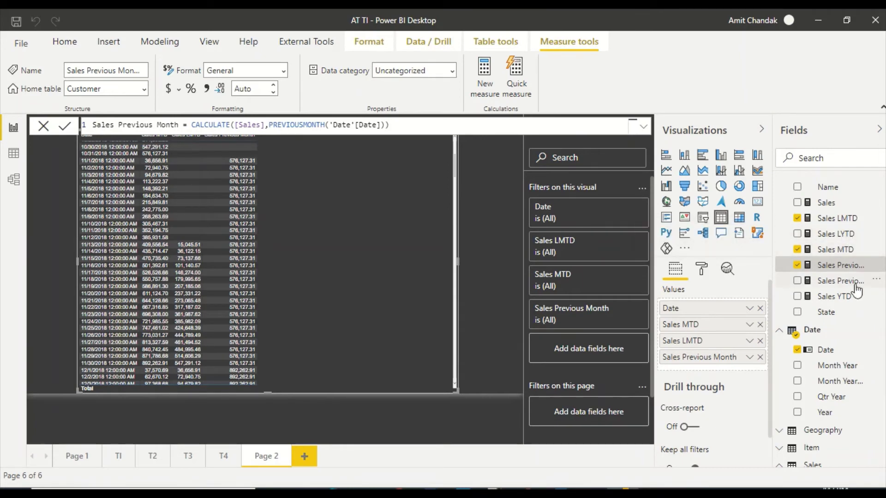
Add a Sales LYTD column to the daily table
drag(832, 239, 347, 172)
scroll(400, 243, down, 20)
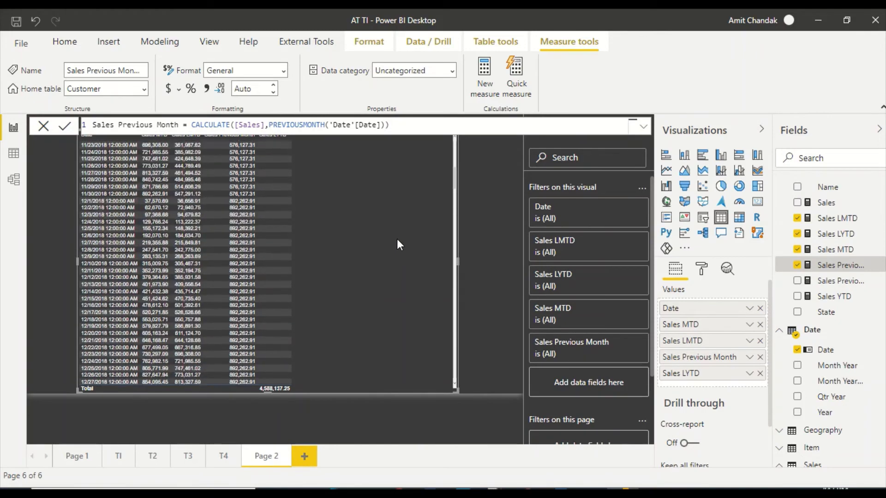
scroll(395, 240, down, 20)
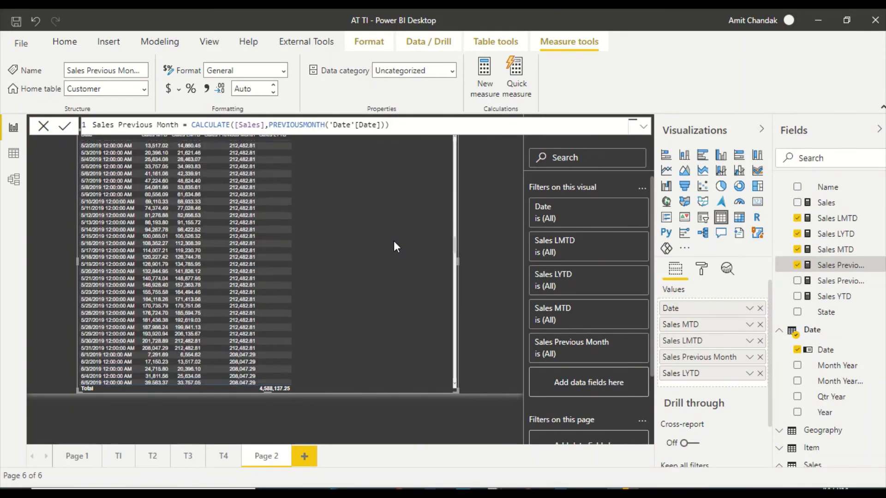
scroll(393, 242, down, 20)
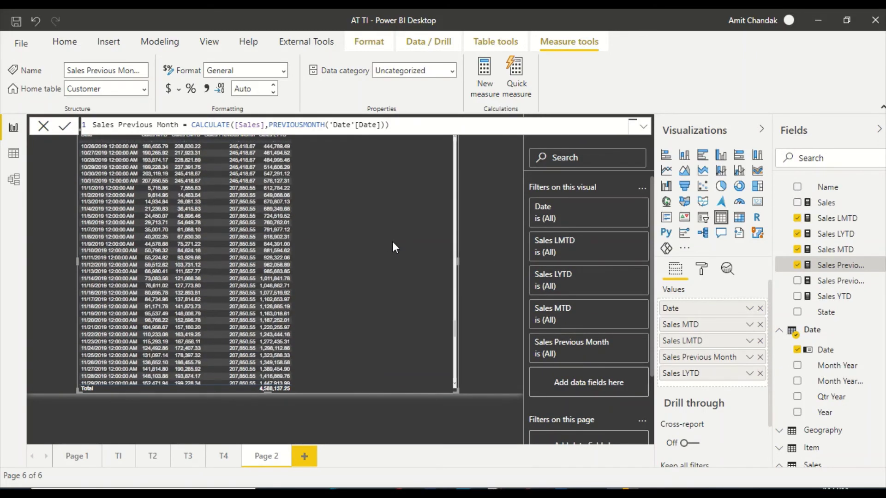
scroll(299, 234, down, 7)
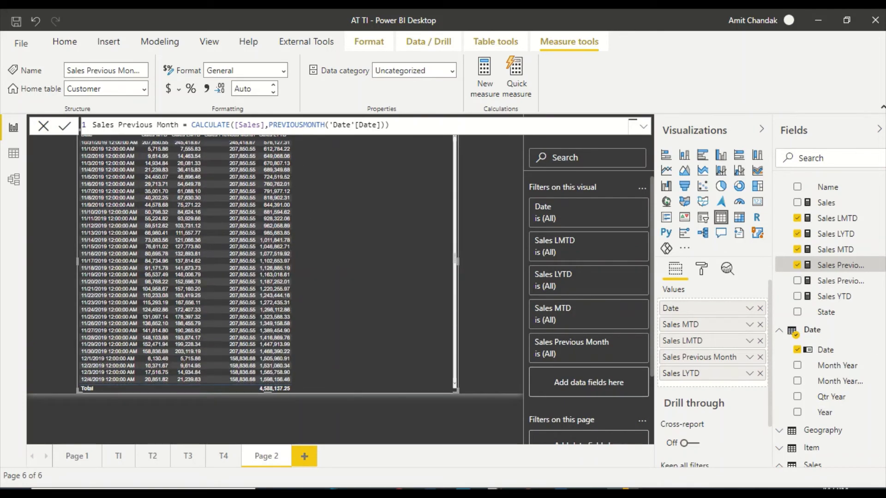
Add Sales Previous Year and Sales YTD columns, then scroll through the results
drag(851, 280, 367, 171)
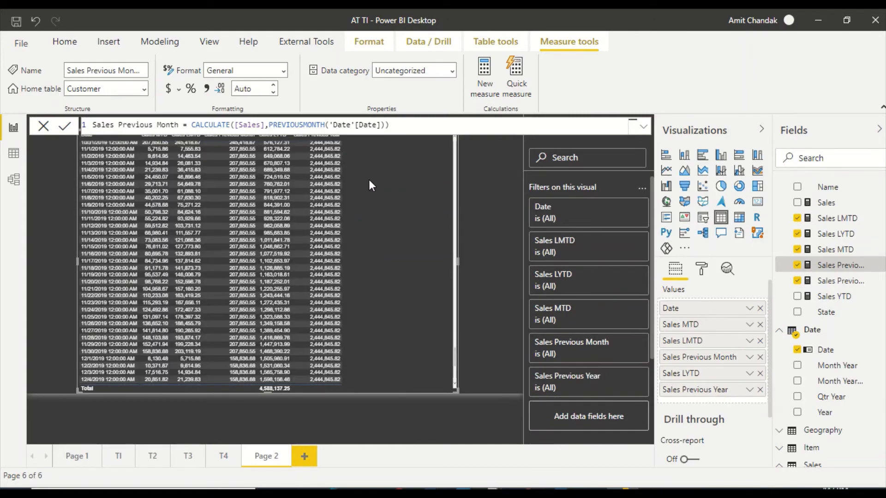
scroll(391, 220, up, 20)
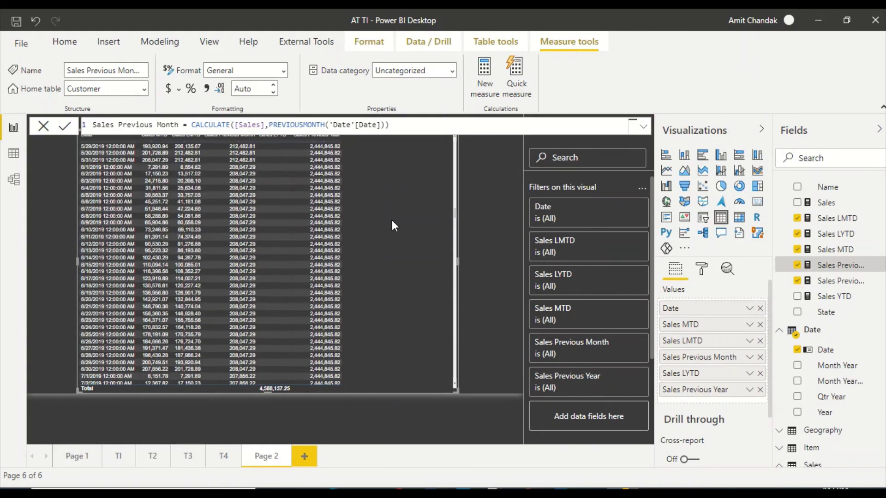
scroll(392, 220, up, 10)
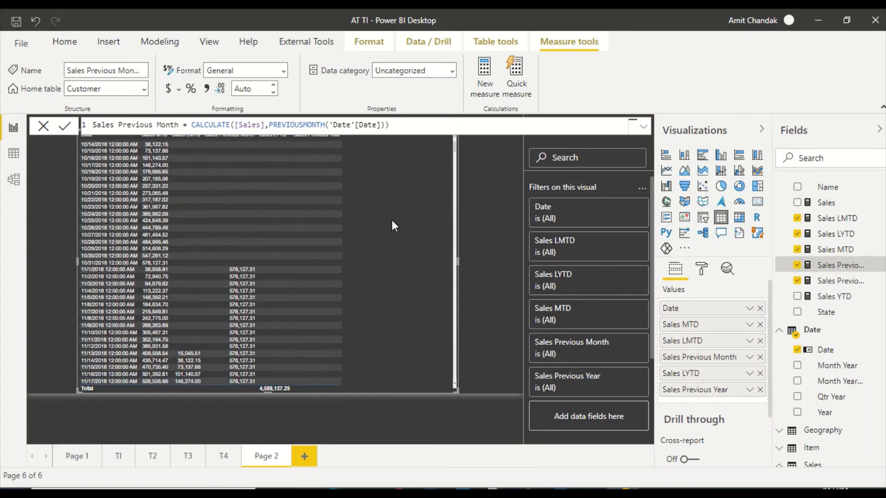
scroll(392, 222, down, 5)
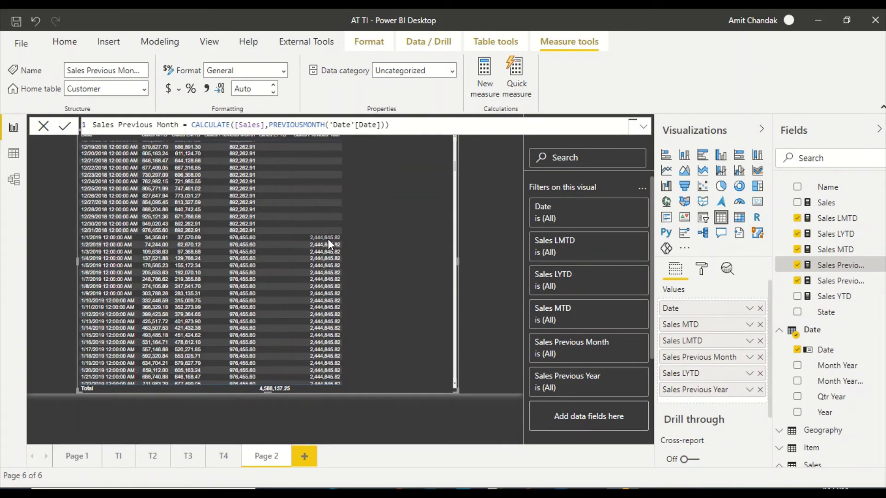
mouse_move(328, 239)
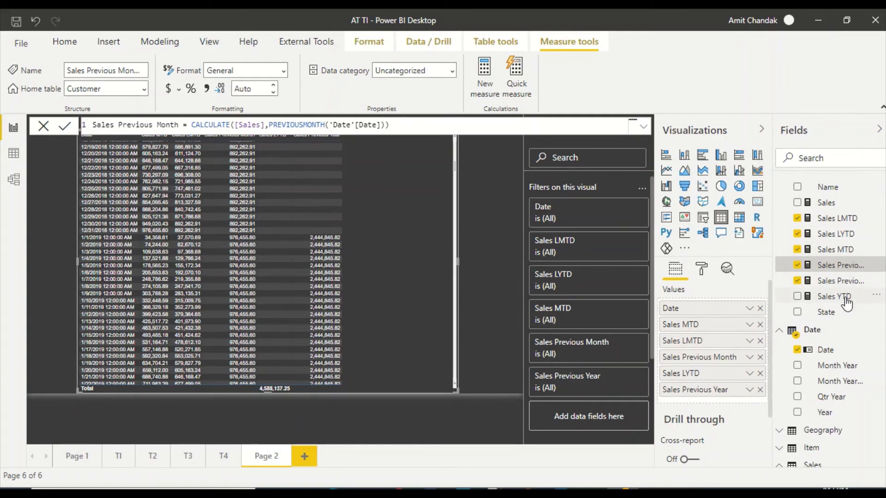
drag(847, 303, 408, 159)
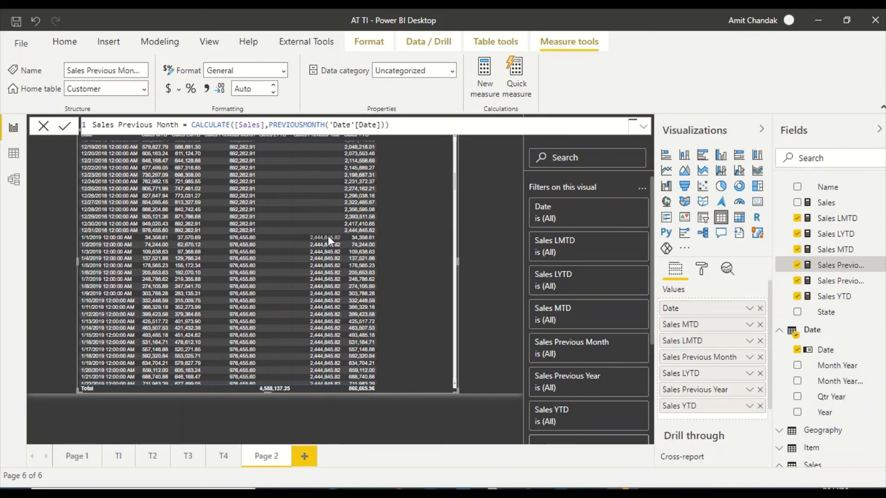
scroll(327, 277, down, 15)
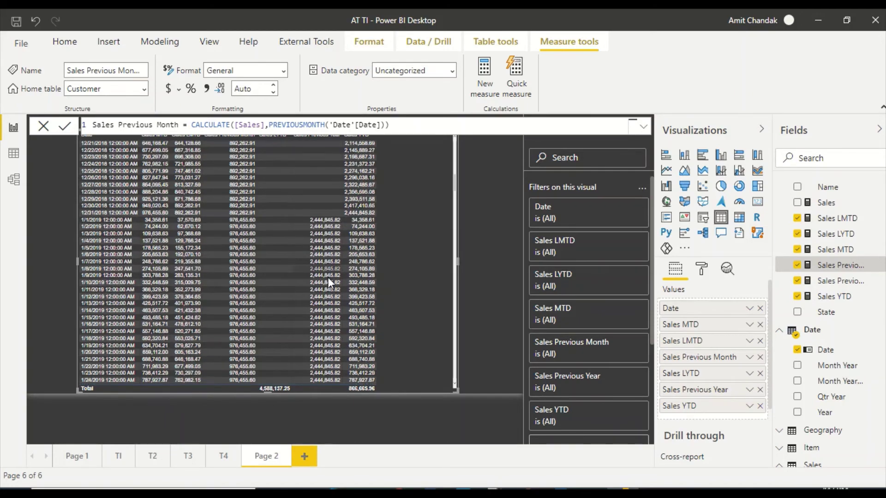
scroll(327, 278, down, 8)
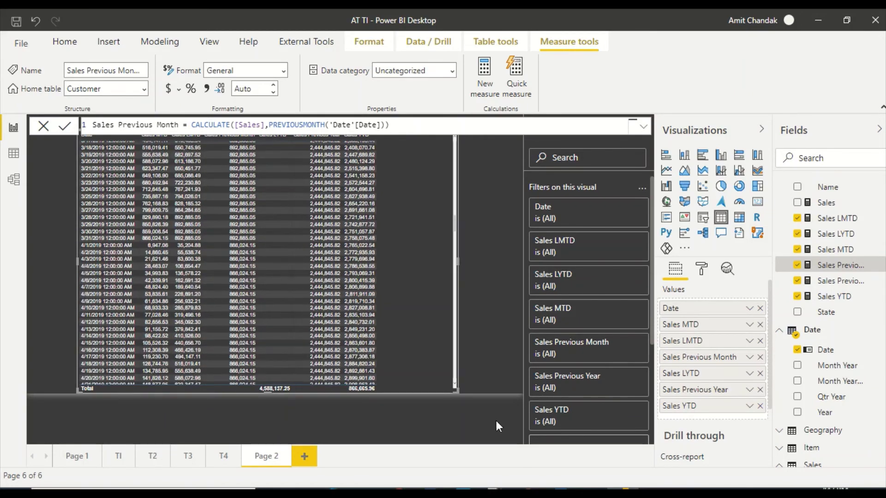
Narrow the daily table to free space on the right of the canvas
drag(457, 259, 409, 256)
drag(76, 258, 45, 260)
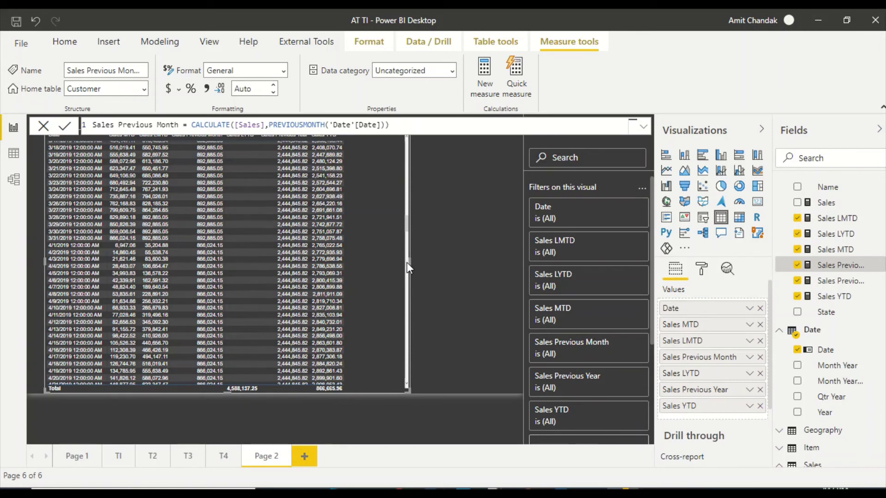
drag(408, 260, 367, 264)
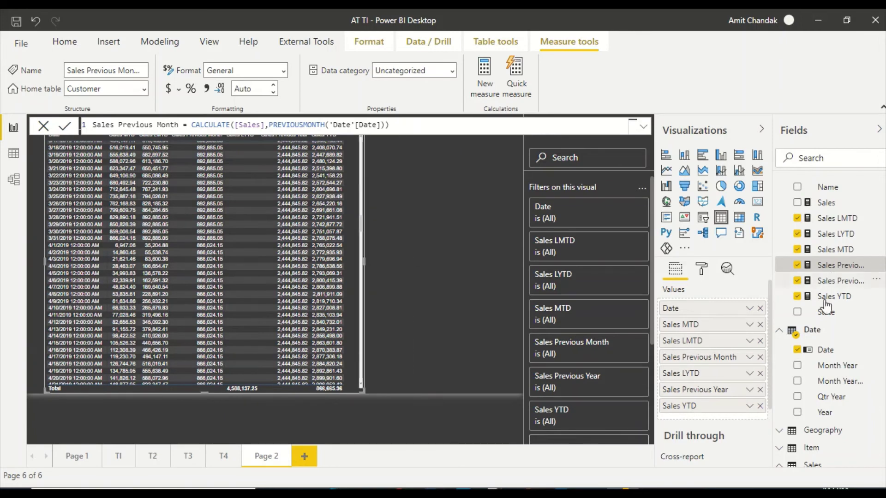
Build a Year table beside it with Sales YTD, Sales Previous Year and Sales LYTD
click(826, 412)
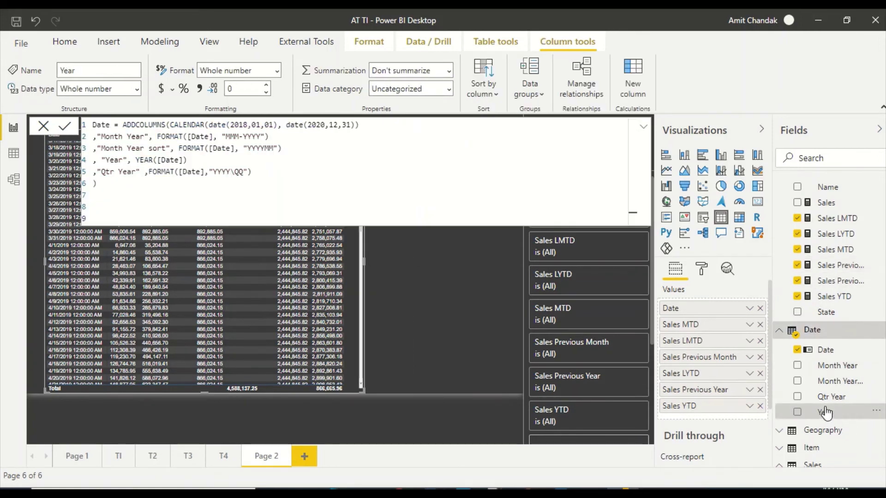
click(434, 256)
drag(831, 412, 433, 217)
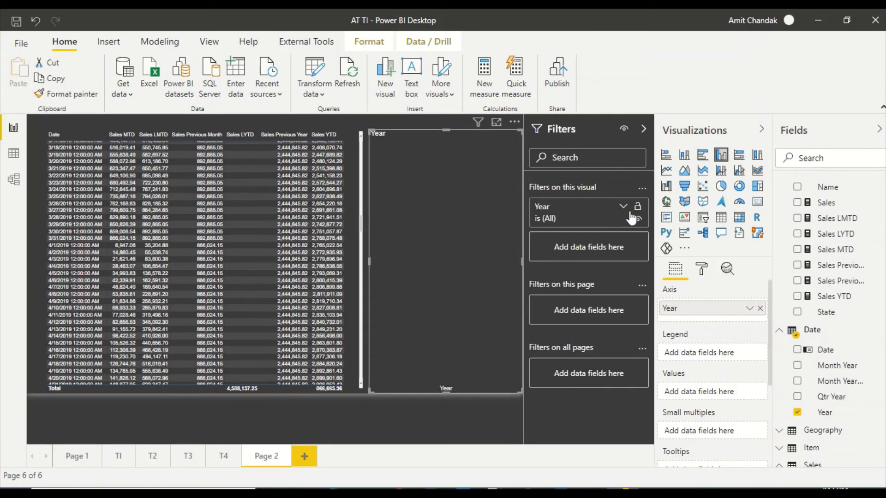
click(720, 217)
drag(834, 297, 465, 166)
drag(838, 286, 476, 209)
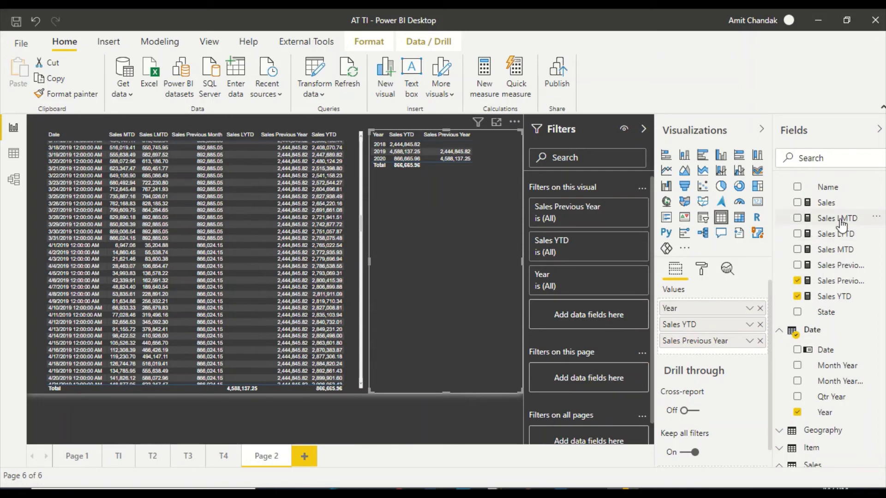
drag(838, 234, 461, 211)
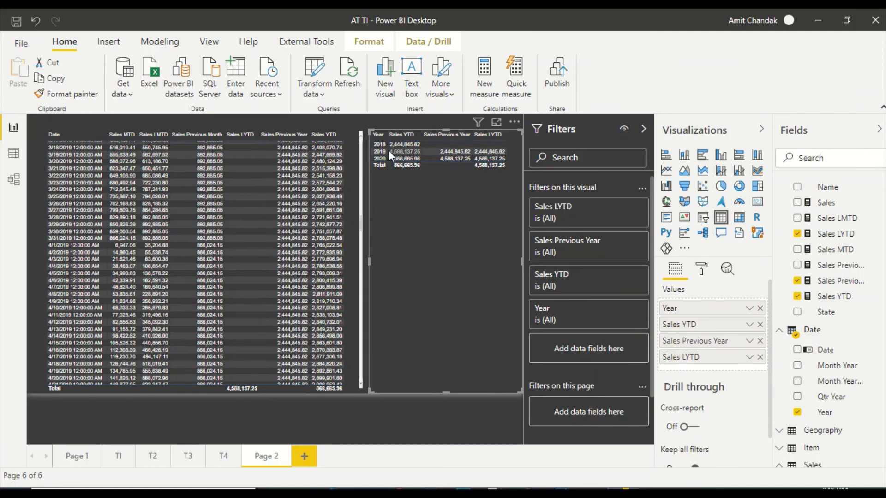
Check the yearly table: 2020 Sales YTD 866,665.96 versus Sales Previous Year 4,588,137.25
mouse_move(389, 151)
scroll(828, 462, down, 1)
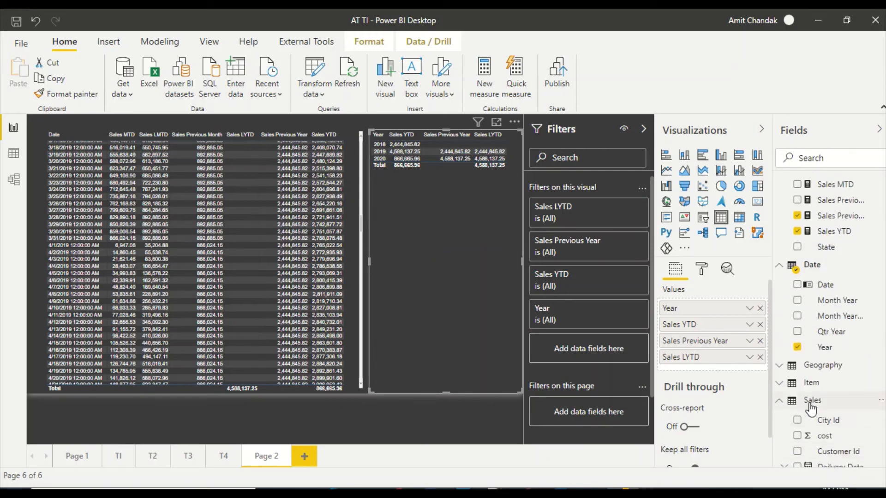